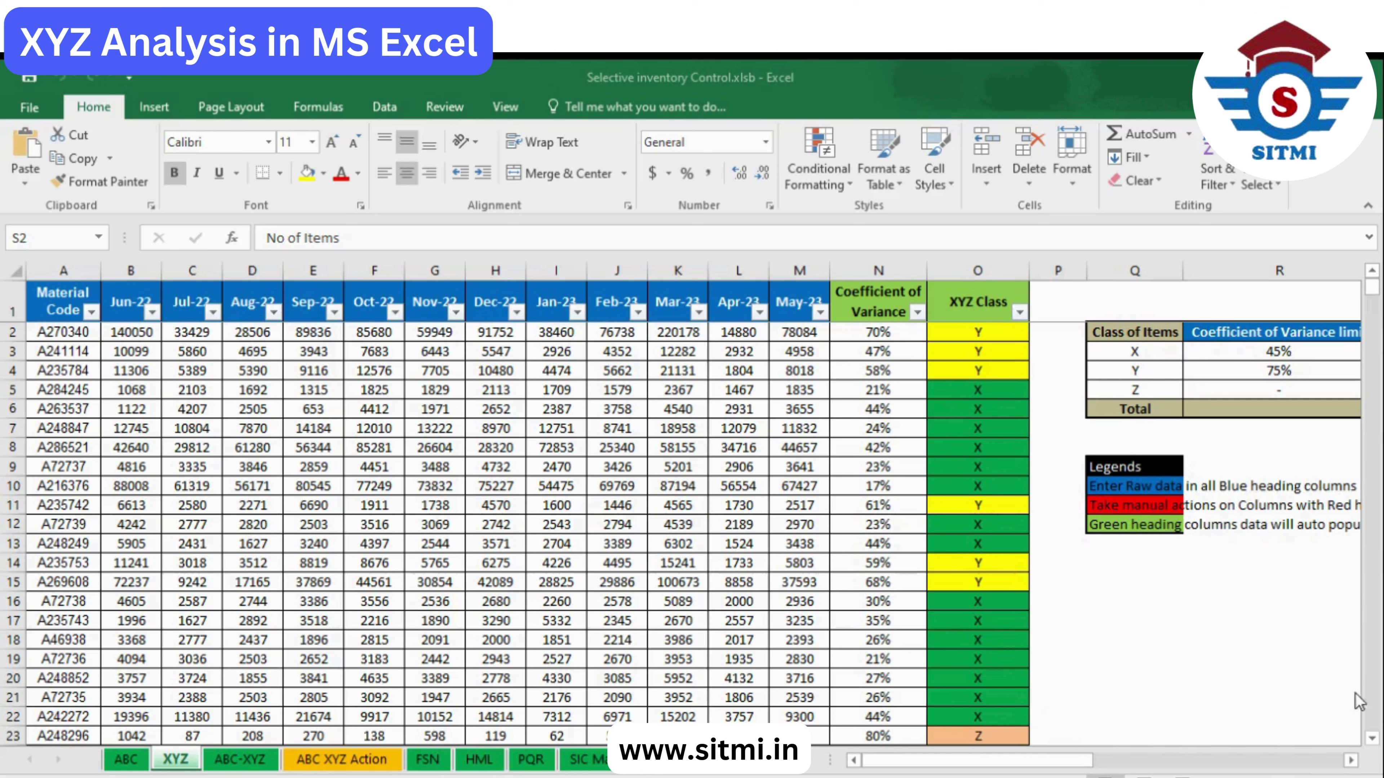
- Review the Material Code heading and select the monthly headings from Jun-22 to May-23 on the XYZ sheet
left_click(66, 309)
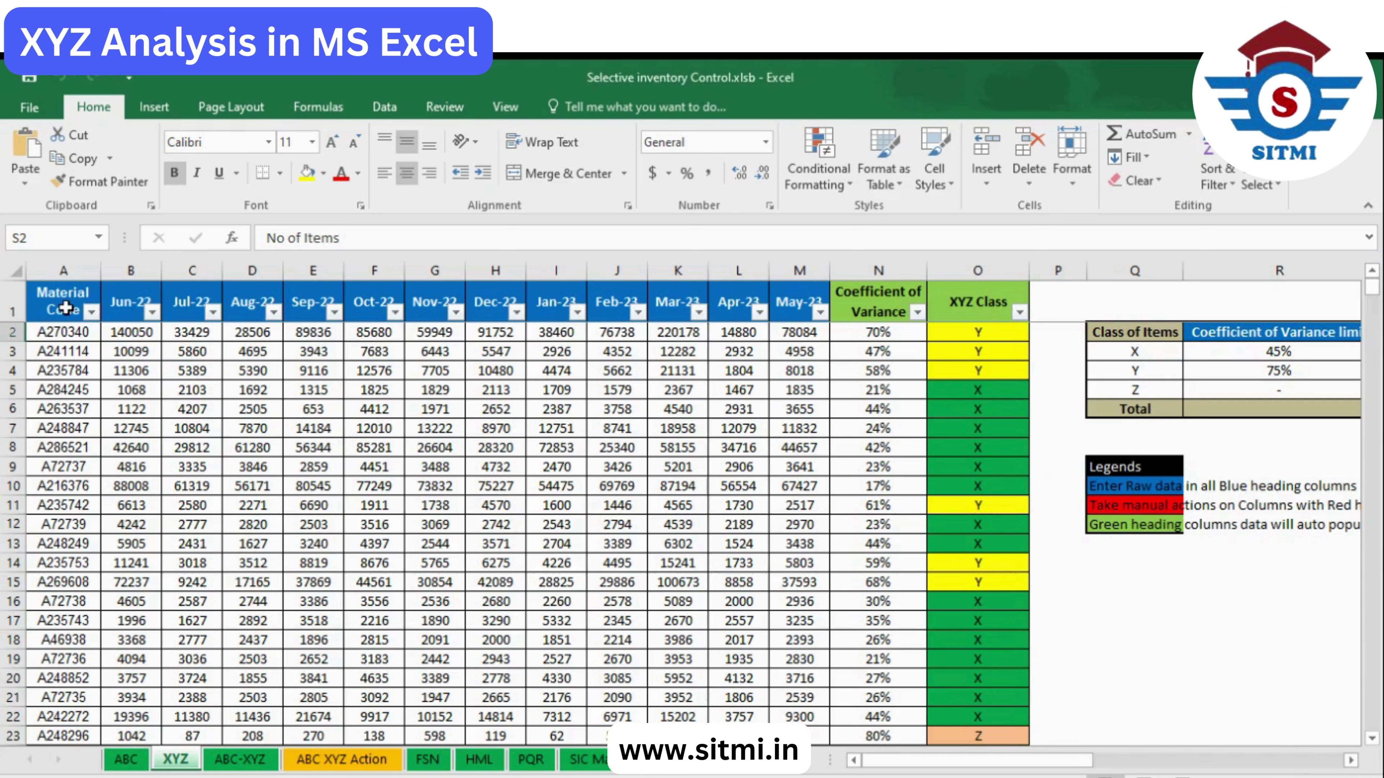
left_click(66, 309)
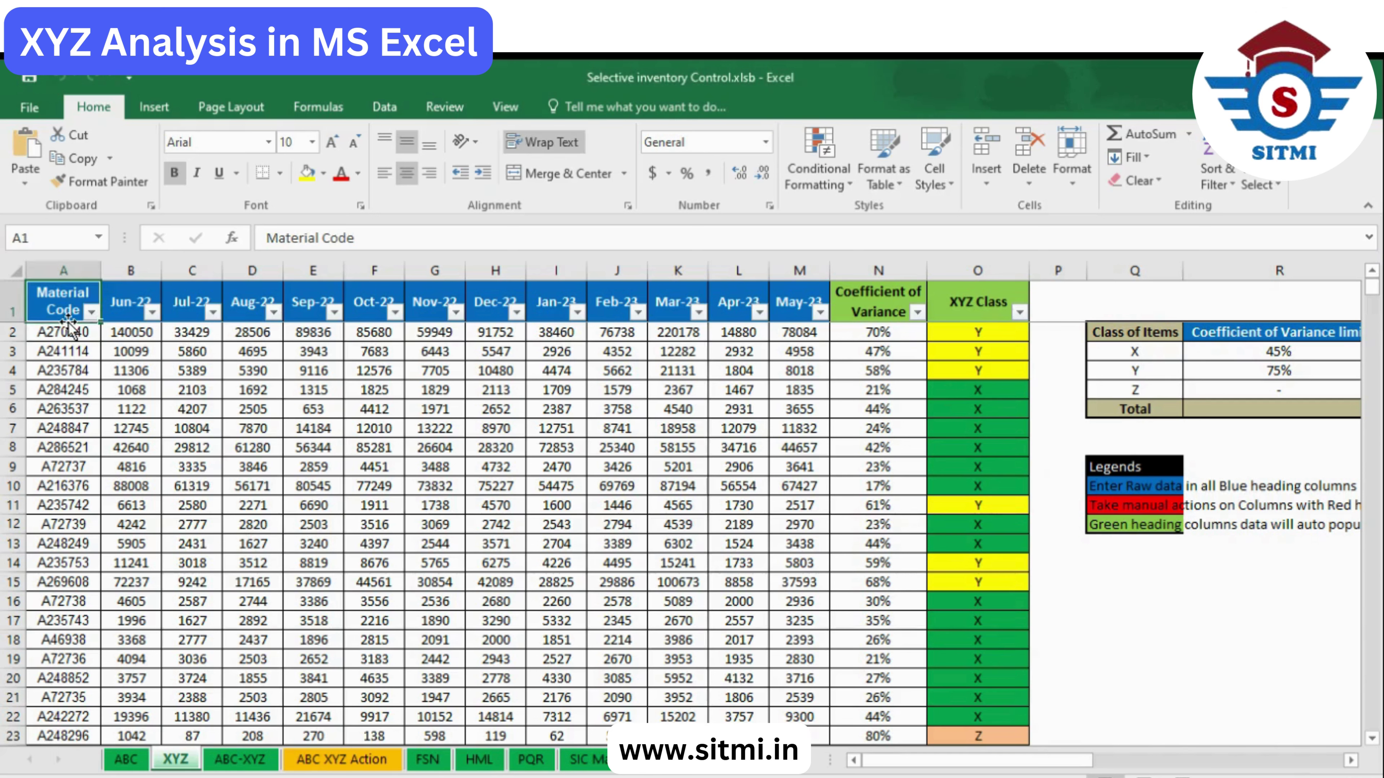
key("Down")
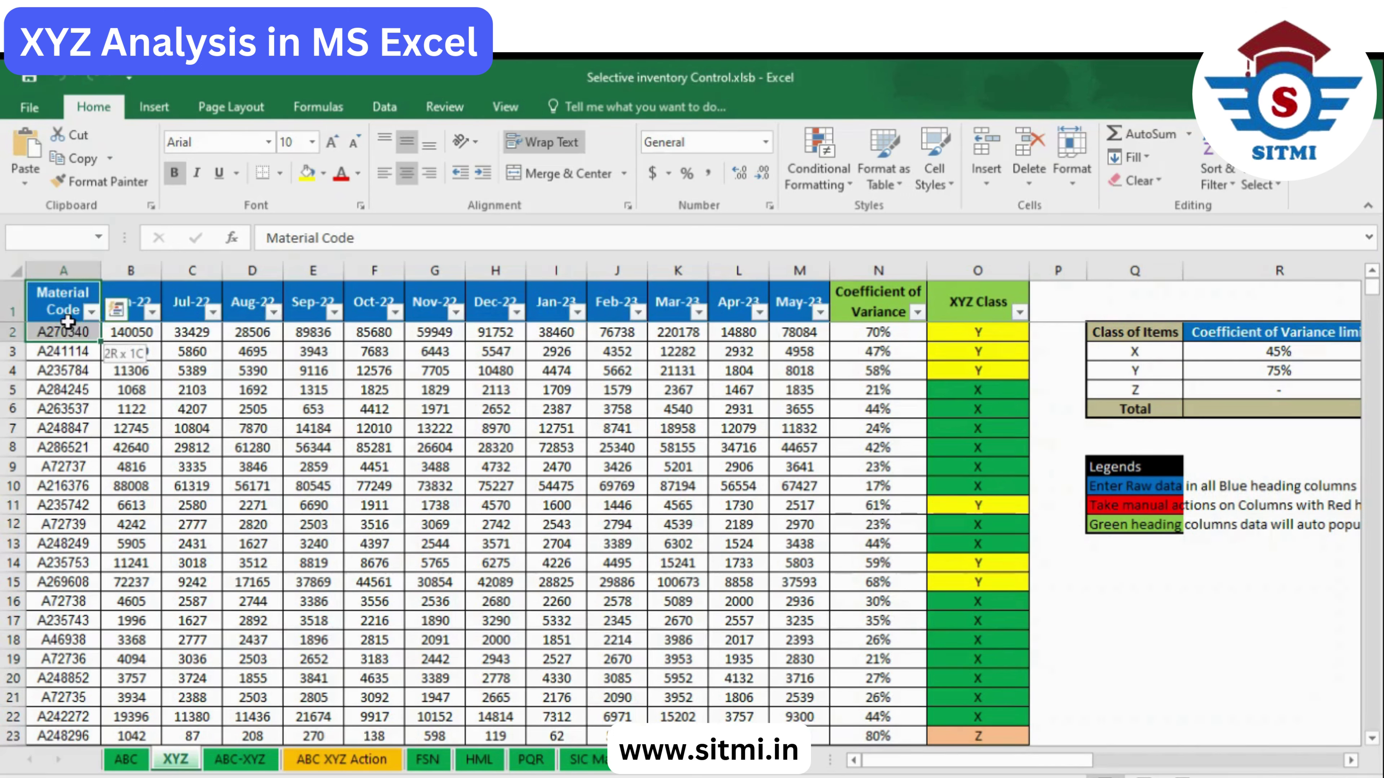
key("Up")
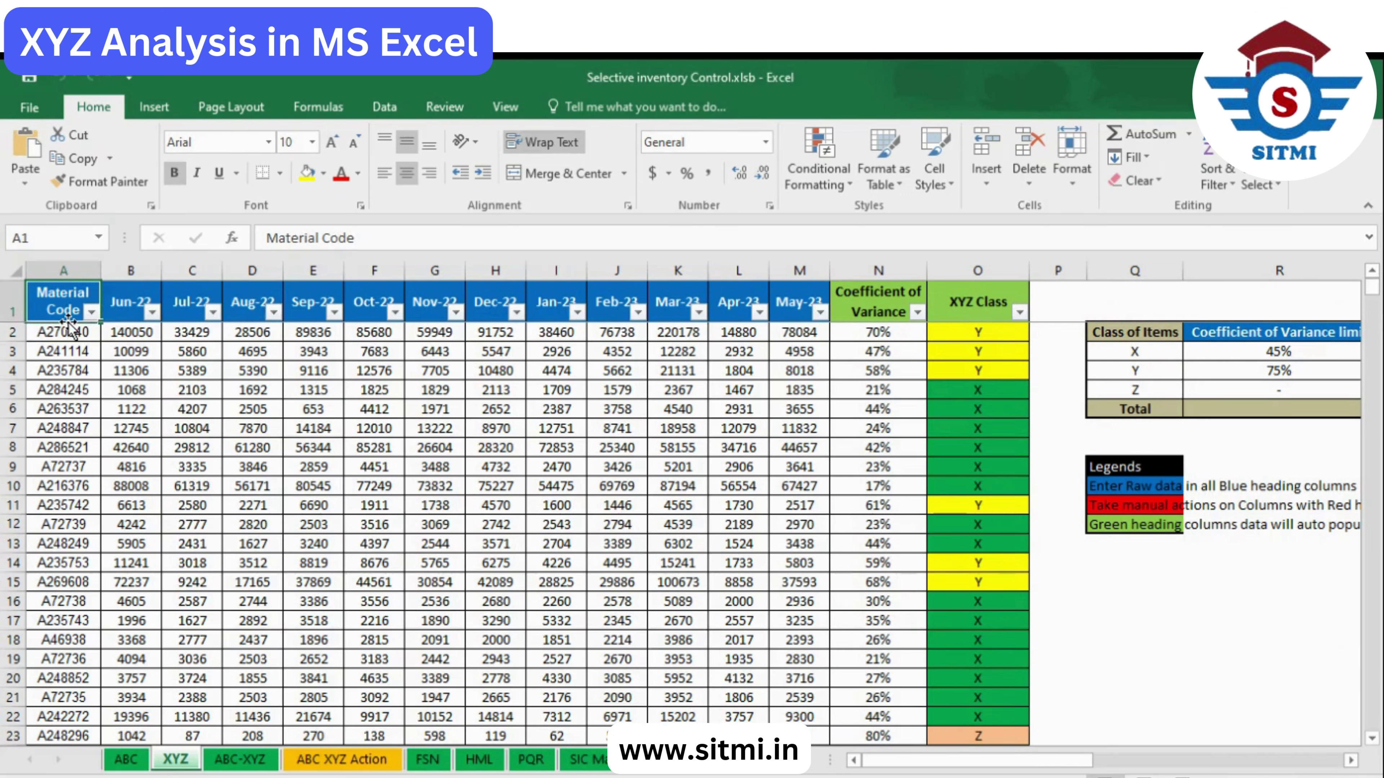
key("Right")
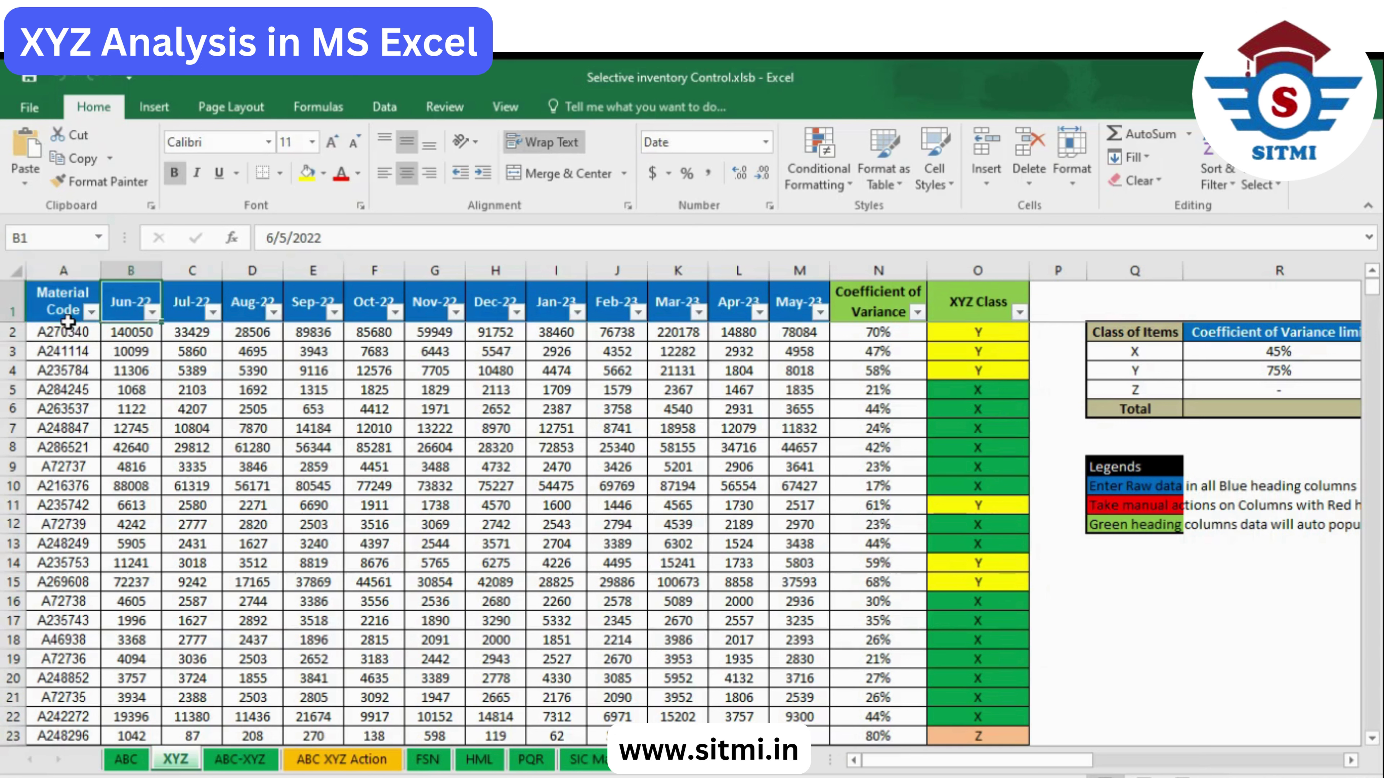
key("shift+Right")
key("shift+Right")
key("shift+Right")
key("shift+Right")
key("shift+Right")
key("shift+Right")
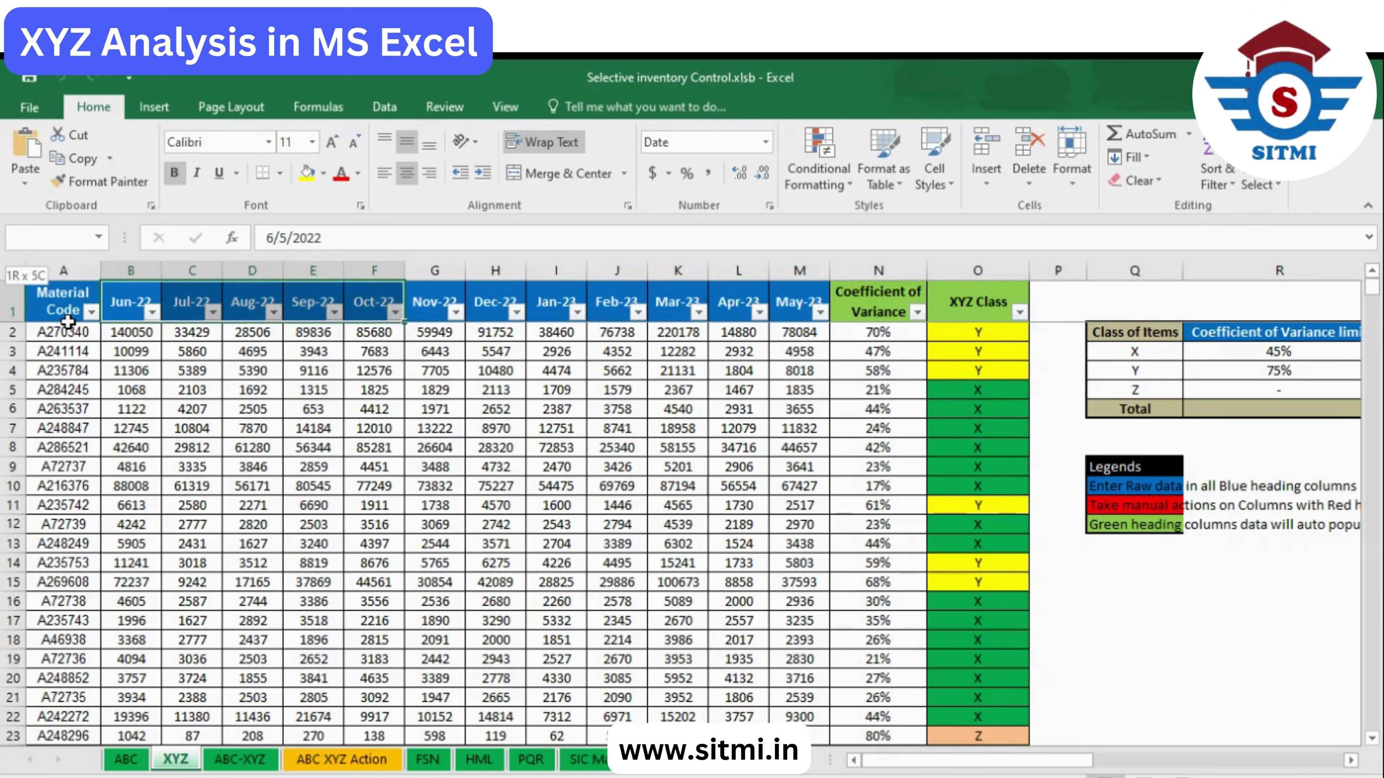
key("shift+Right")
key("shift+Right")
key("shift+Right")
key("shift+Right")
key("shift+Right")
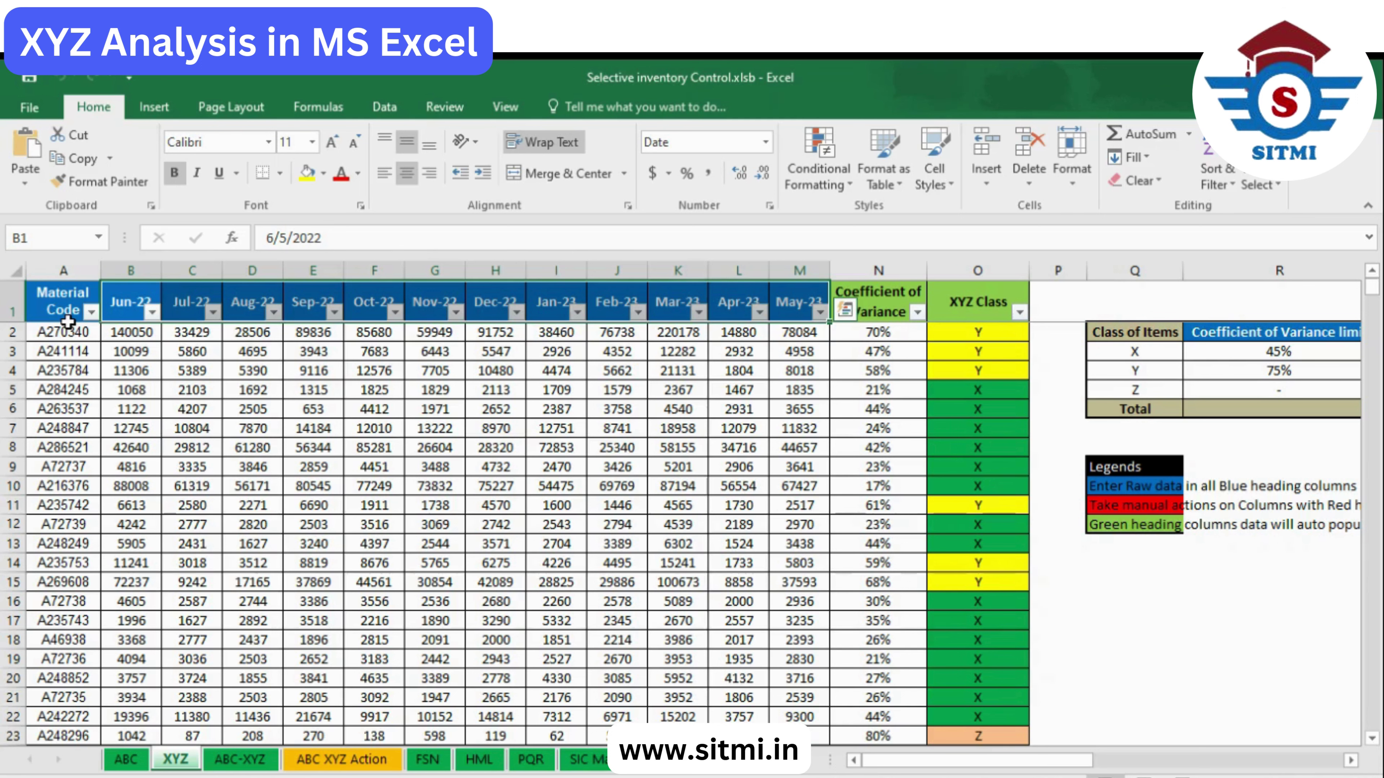
left_click(133, 302)
left_click_drag(133, 302, 826, 315)
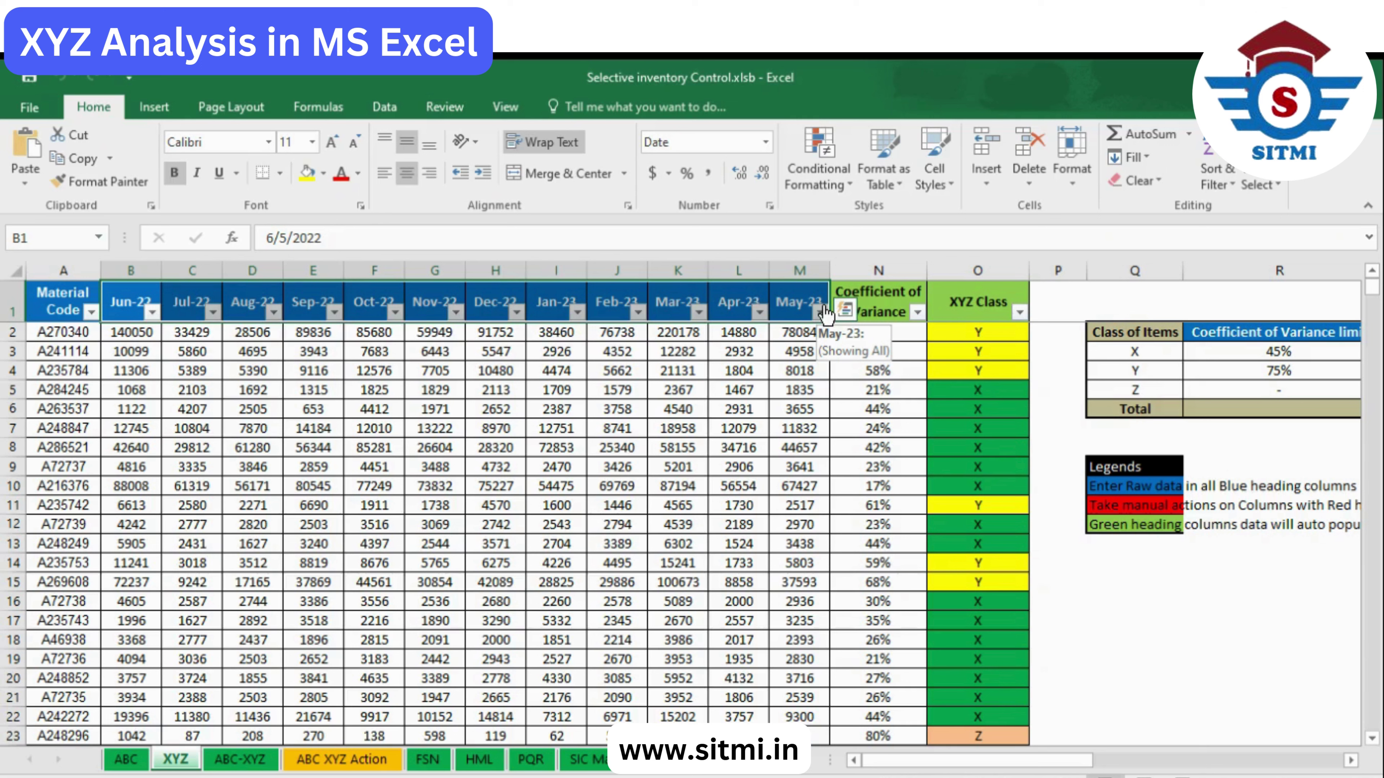
- Check the first material's monthly values in row 2, and select all the raw-data headings from Material Code to May-23
left_click(131, 329)
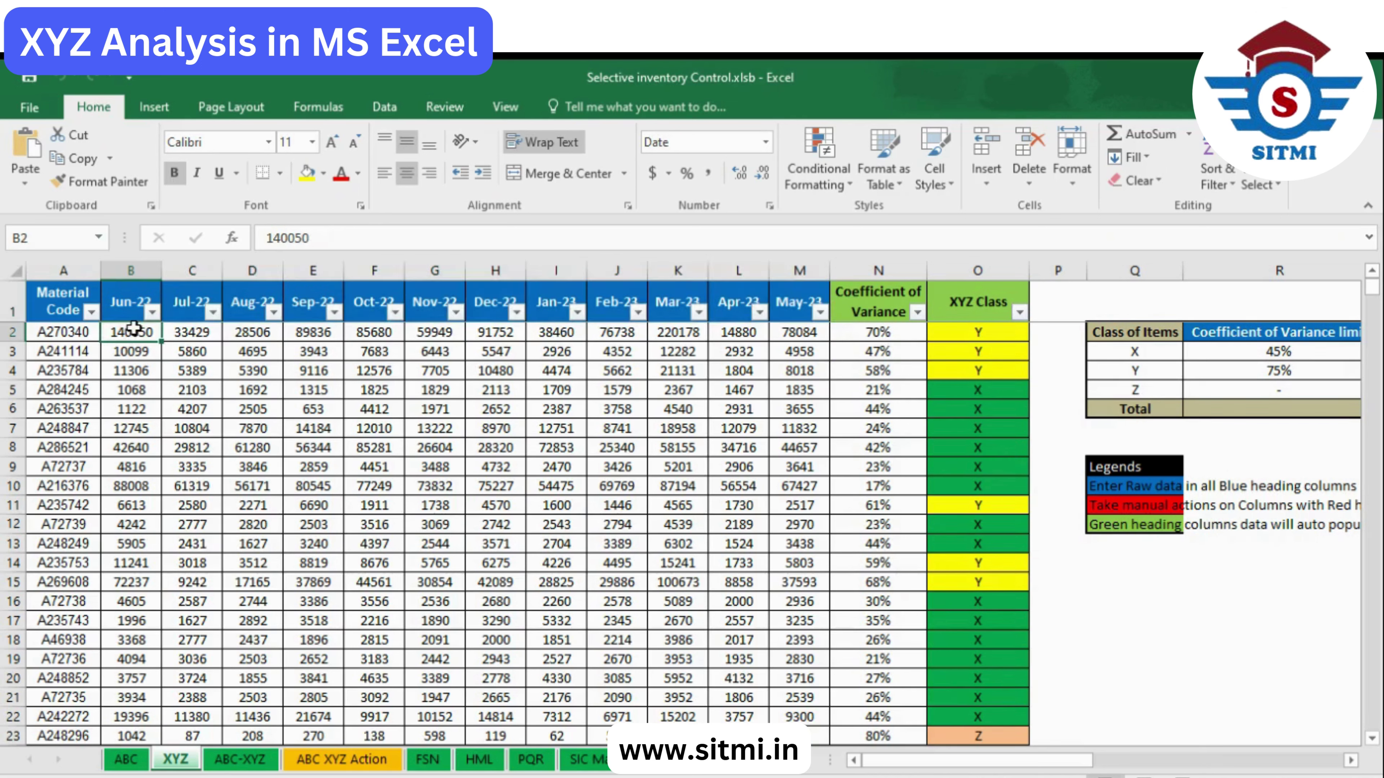
left_click(96, 331)
left_click(139, 334)
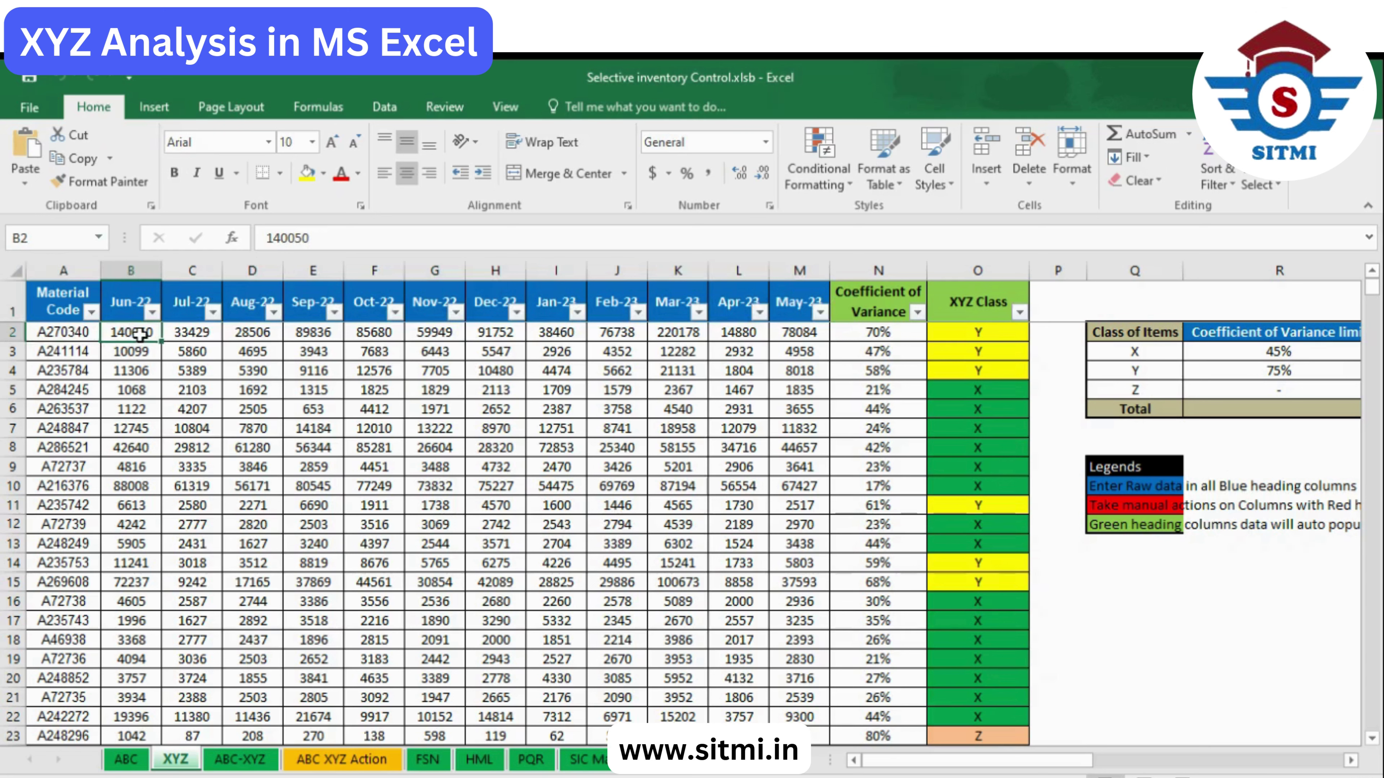
left_click(188, 332)
left_click(270, 333)
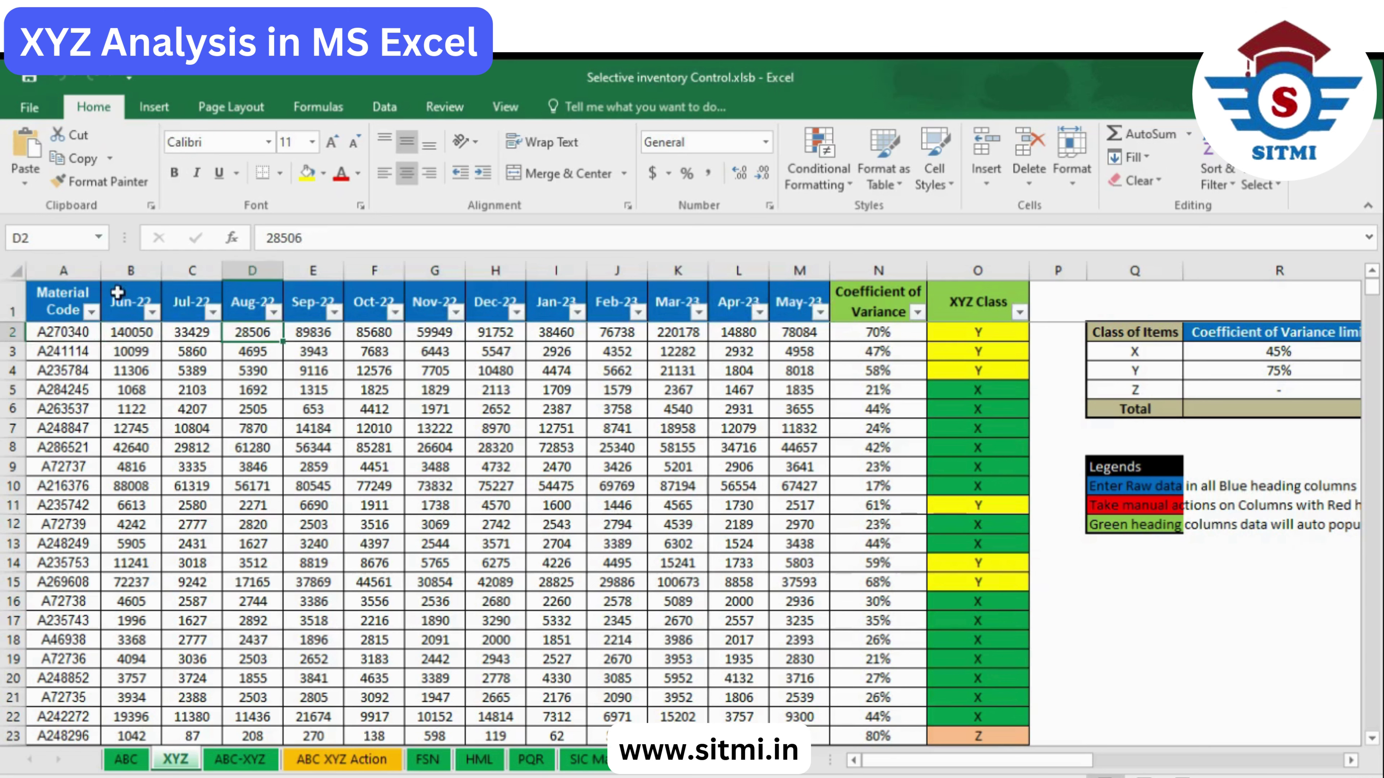
left_click_drag(83, 298, 779, 301)
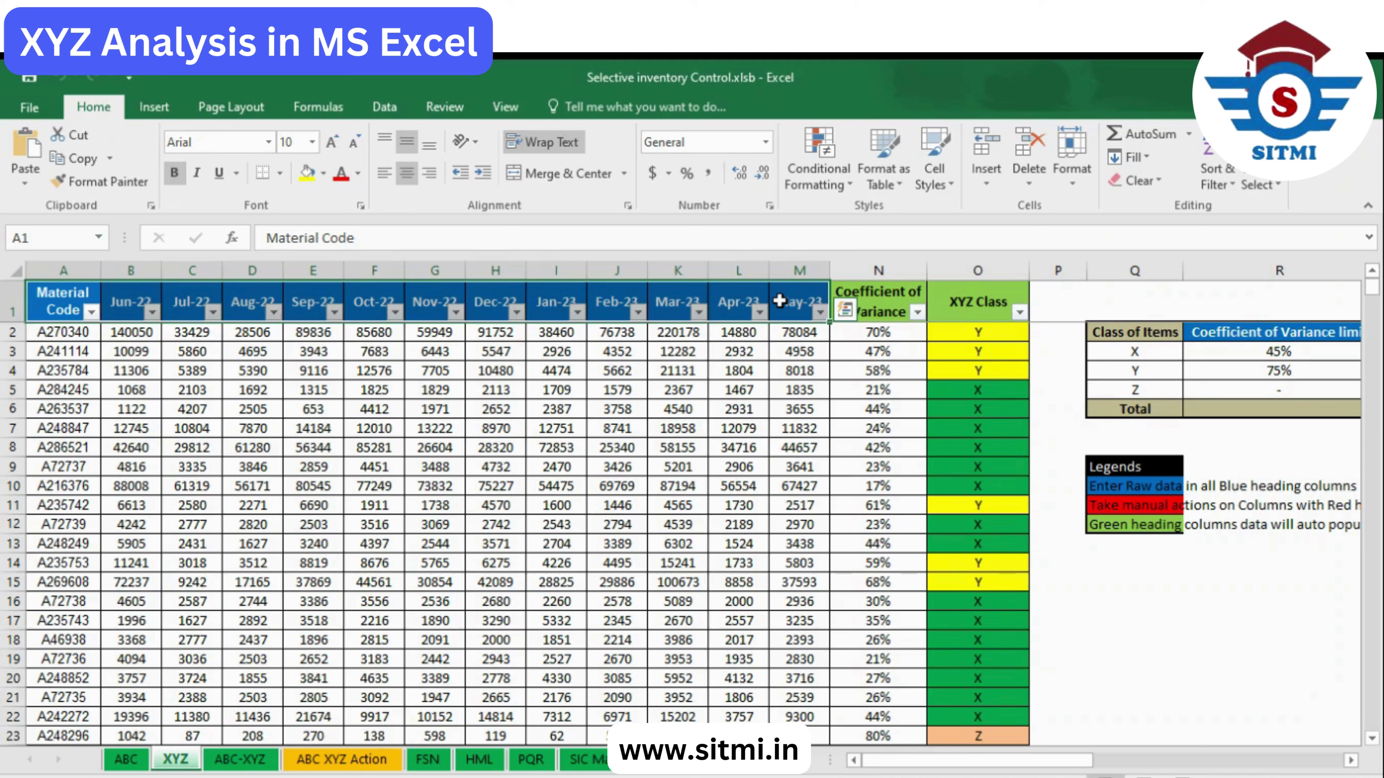
- Inspect the Coefficient of Variance formula in N2, highlighting its STDEV and AVERAGE parts and the range B2:M2
left_click(896, 306)
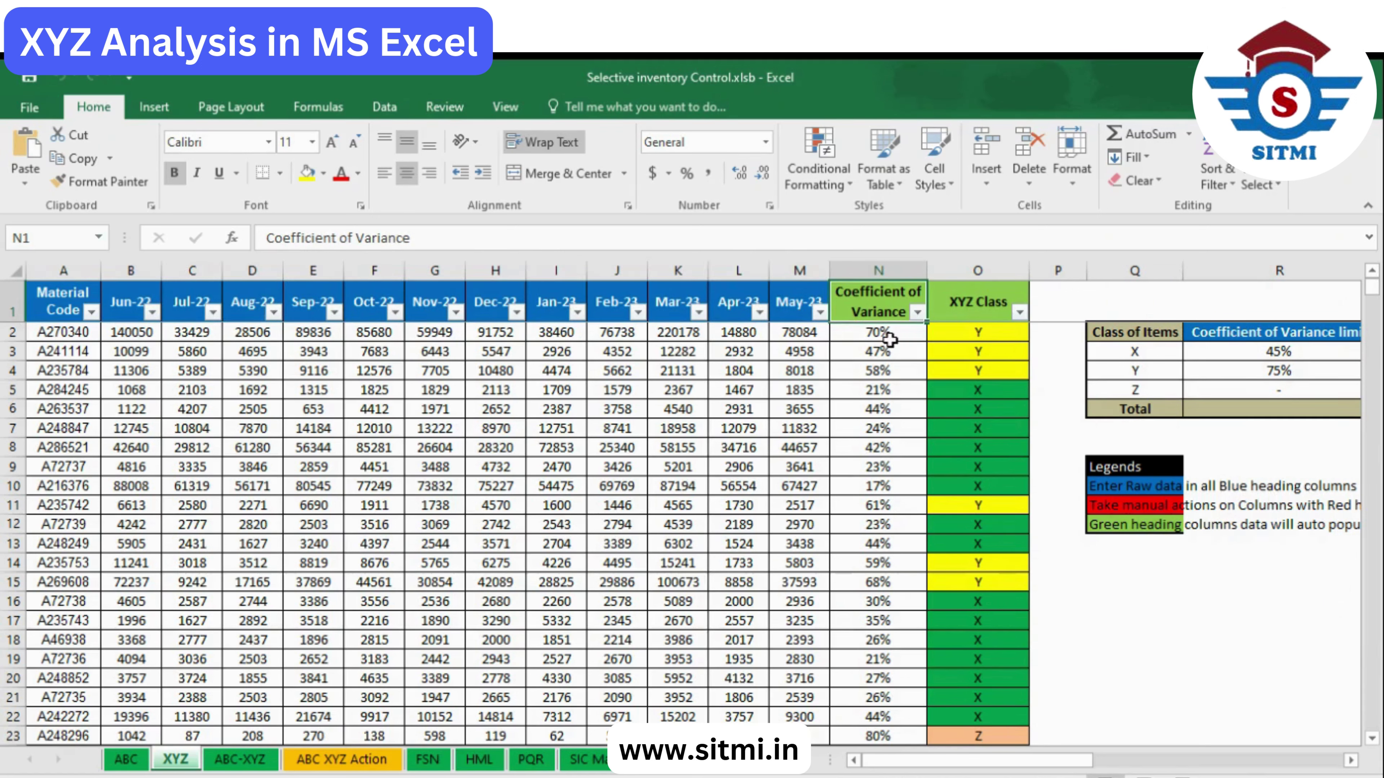
left_click(890, 340)
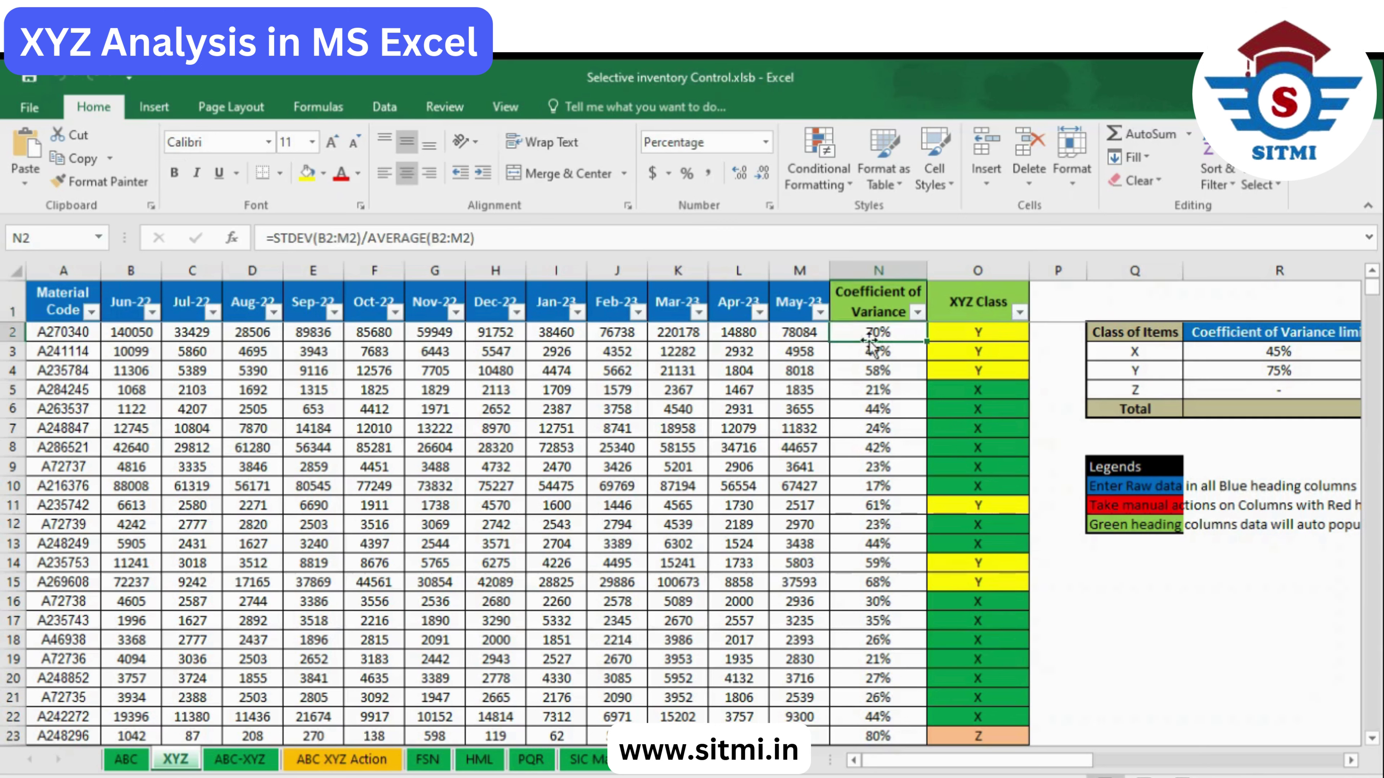
left_click(275, 241)
left_click_drag(274, 242, 312, 242)
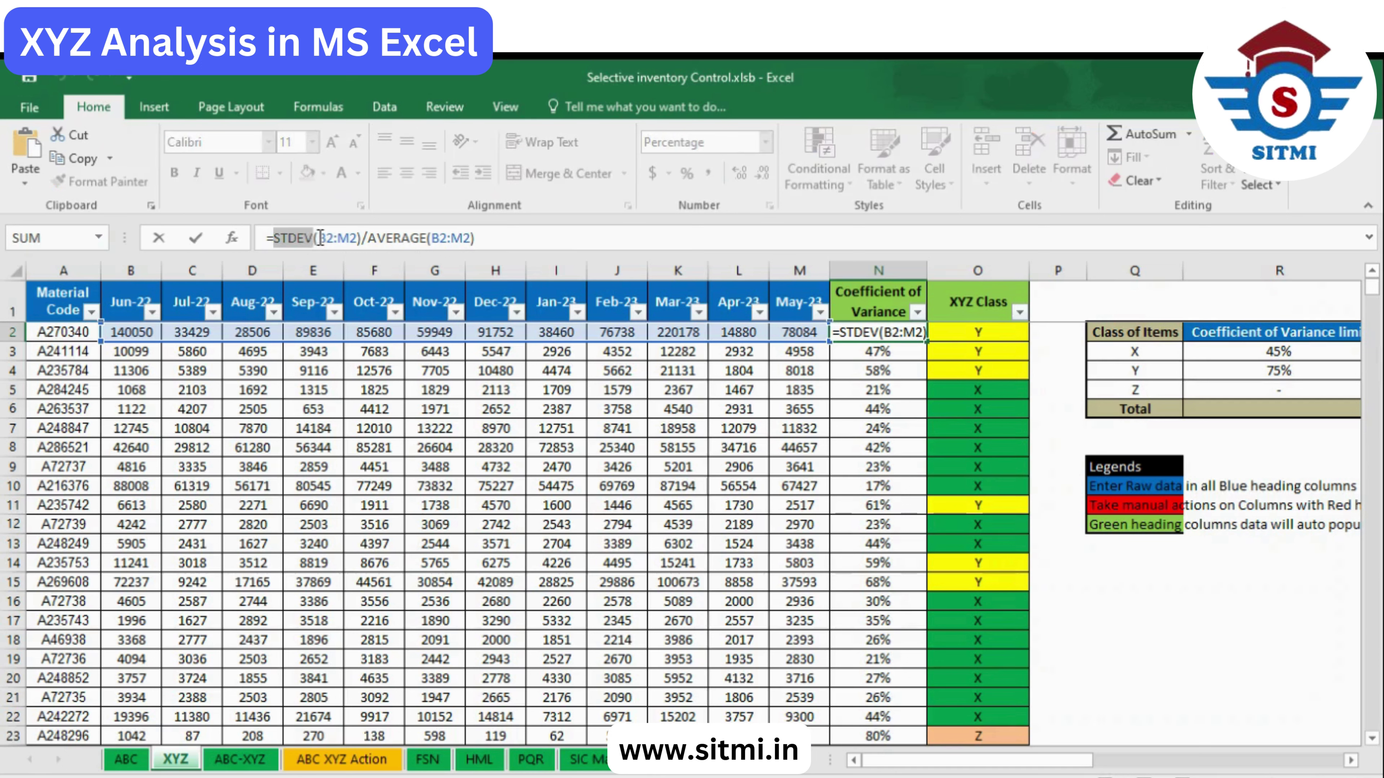
left_click_drag(319, 238, 356, 238)
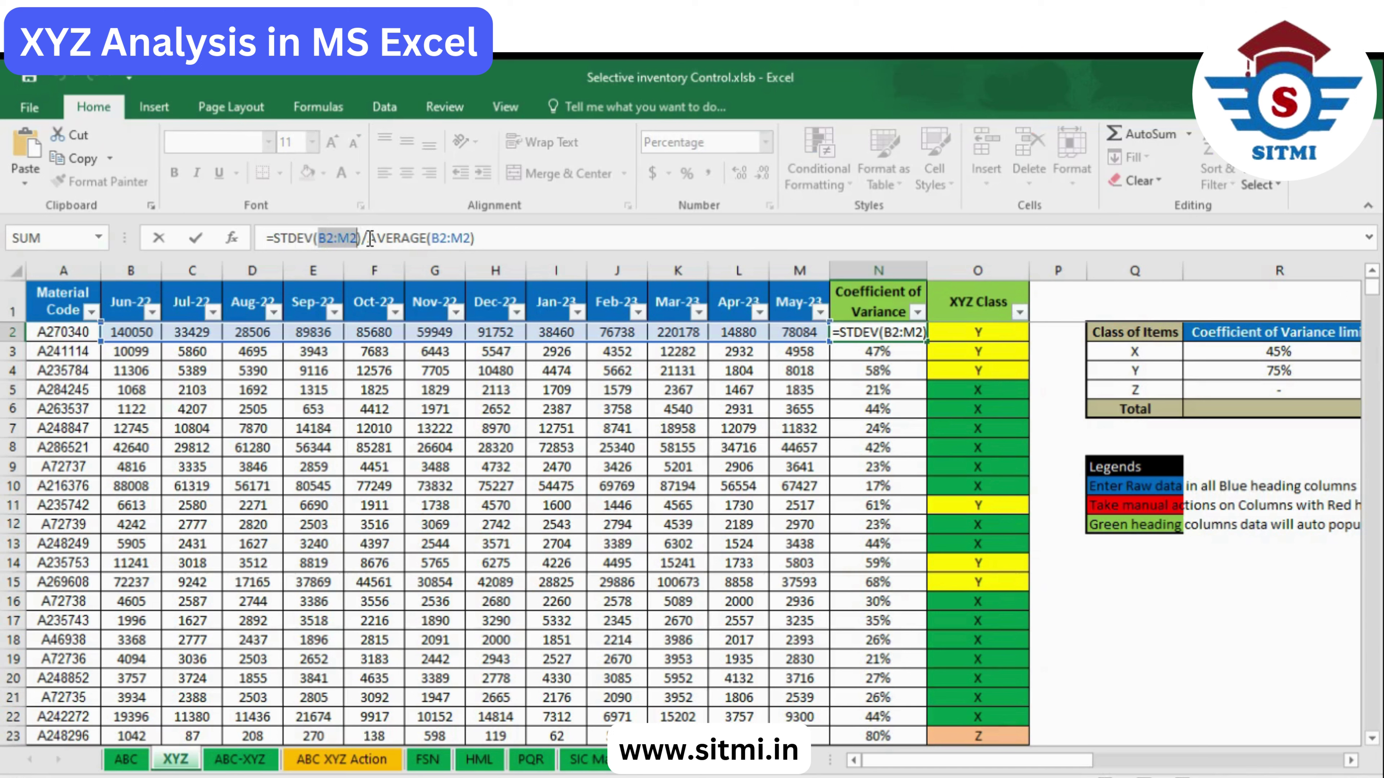
left_click_drag(367, 238, 471, 238)
left_click(433, 238)
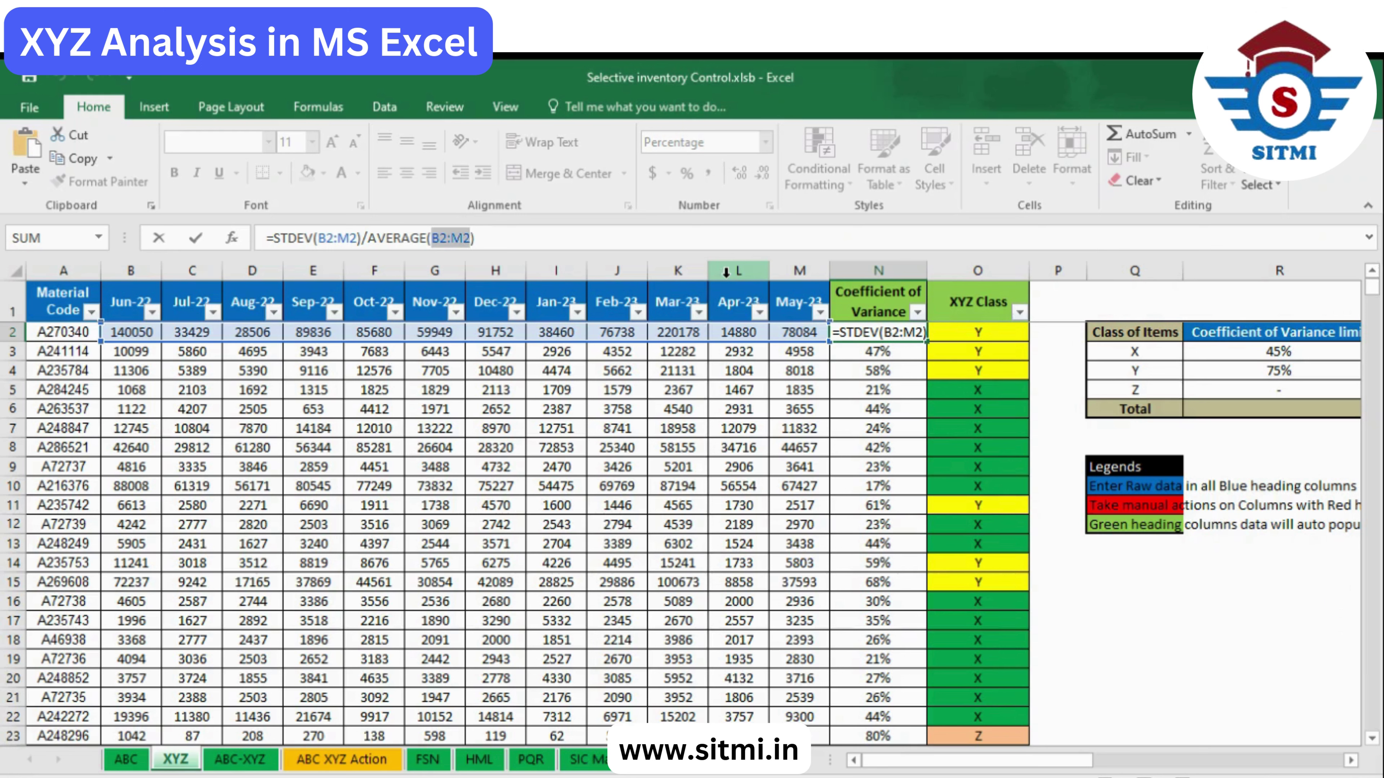
key("ctrl+Return")
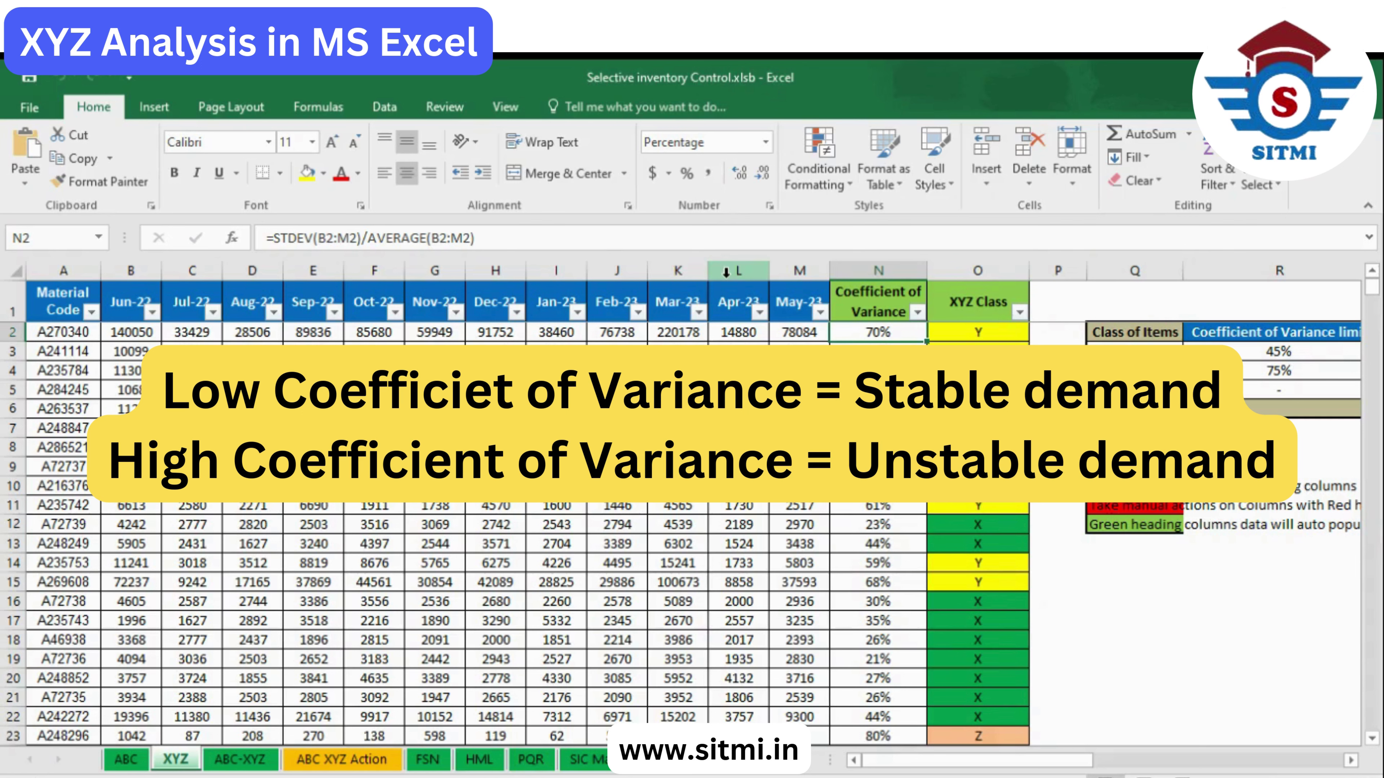
- Examine the Coefficient of Variance limits for classes X, Y and Z in the class summary table
key("Right")
key("Right")
key("Right")
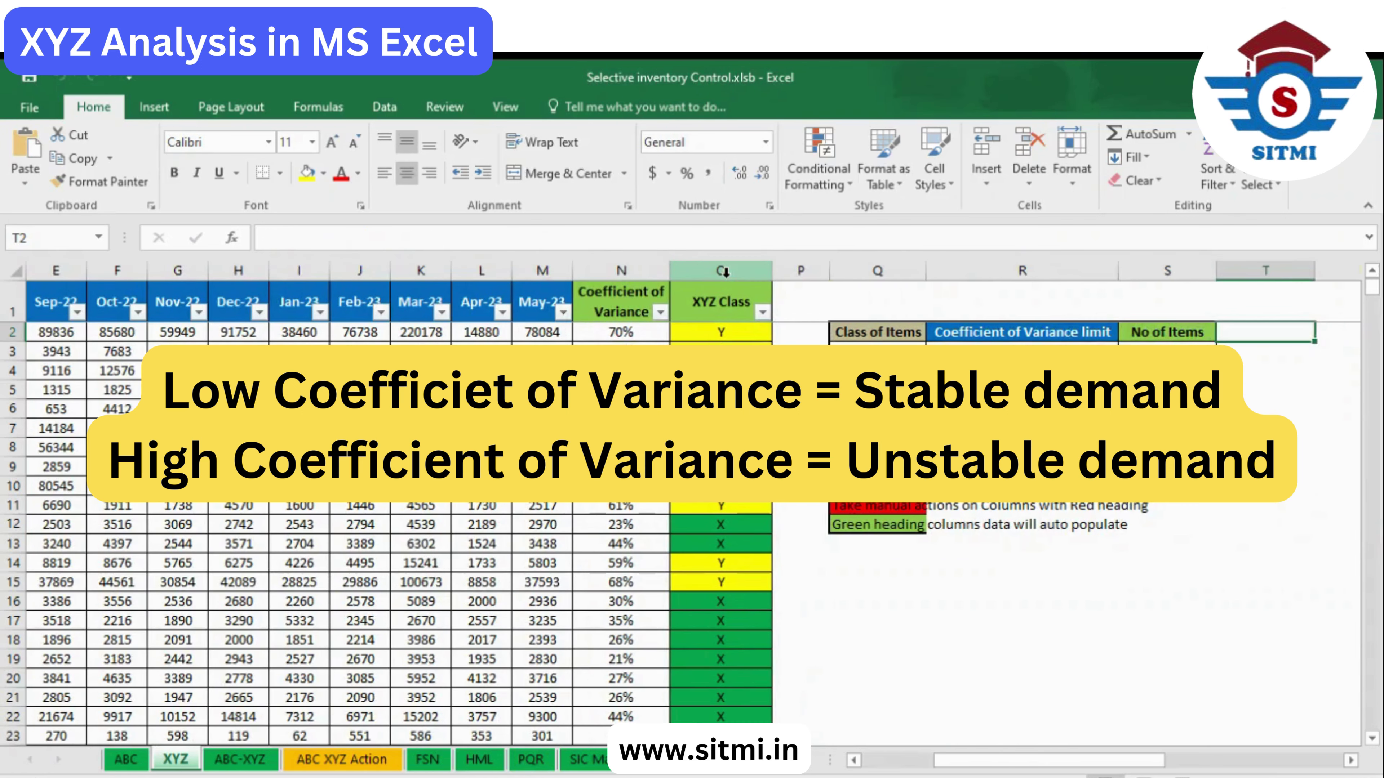
key("Left")
key("Left")
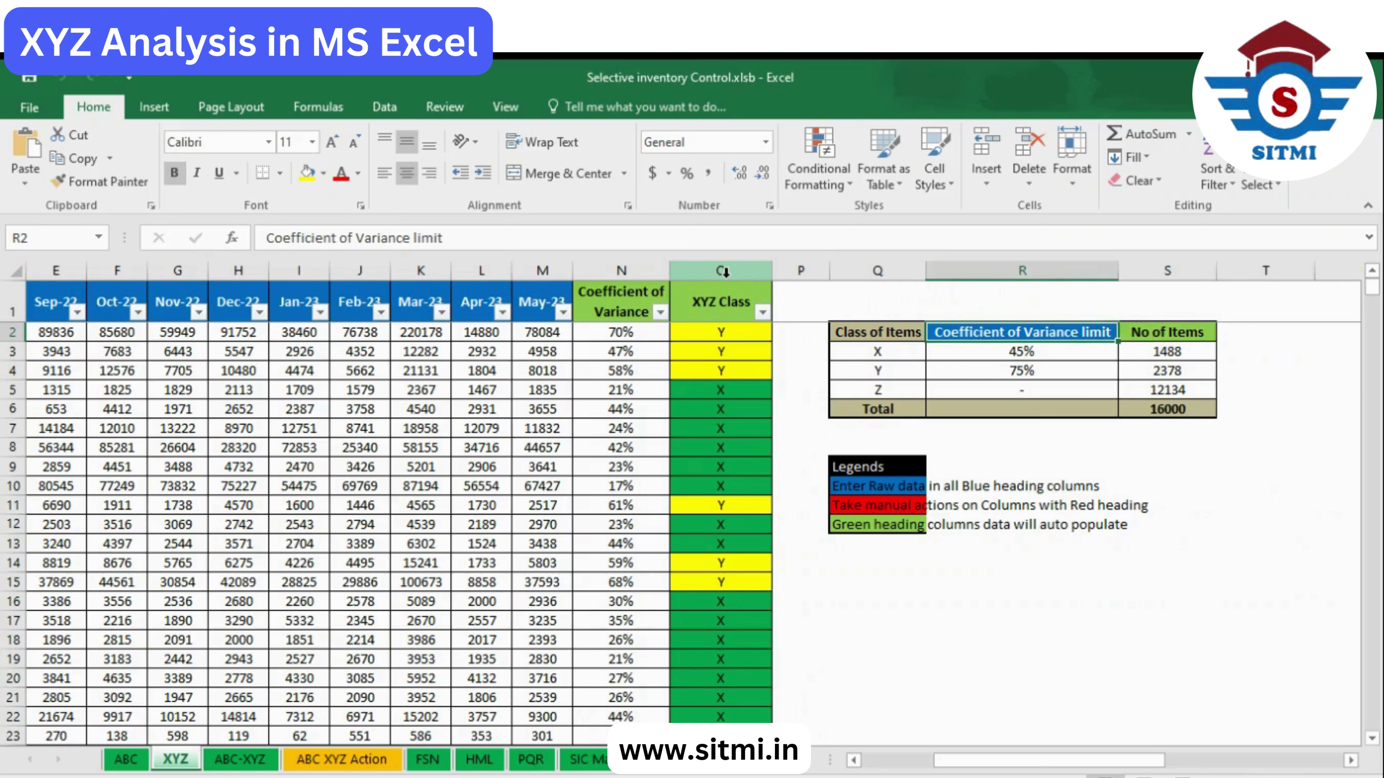
key("Down")
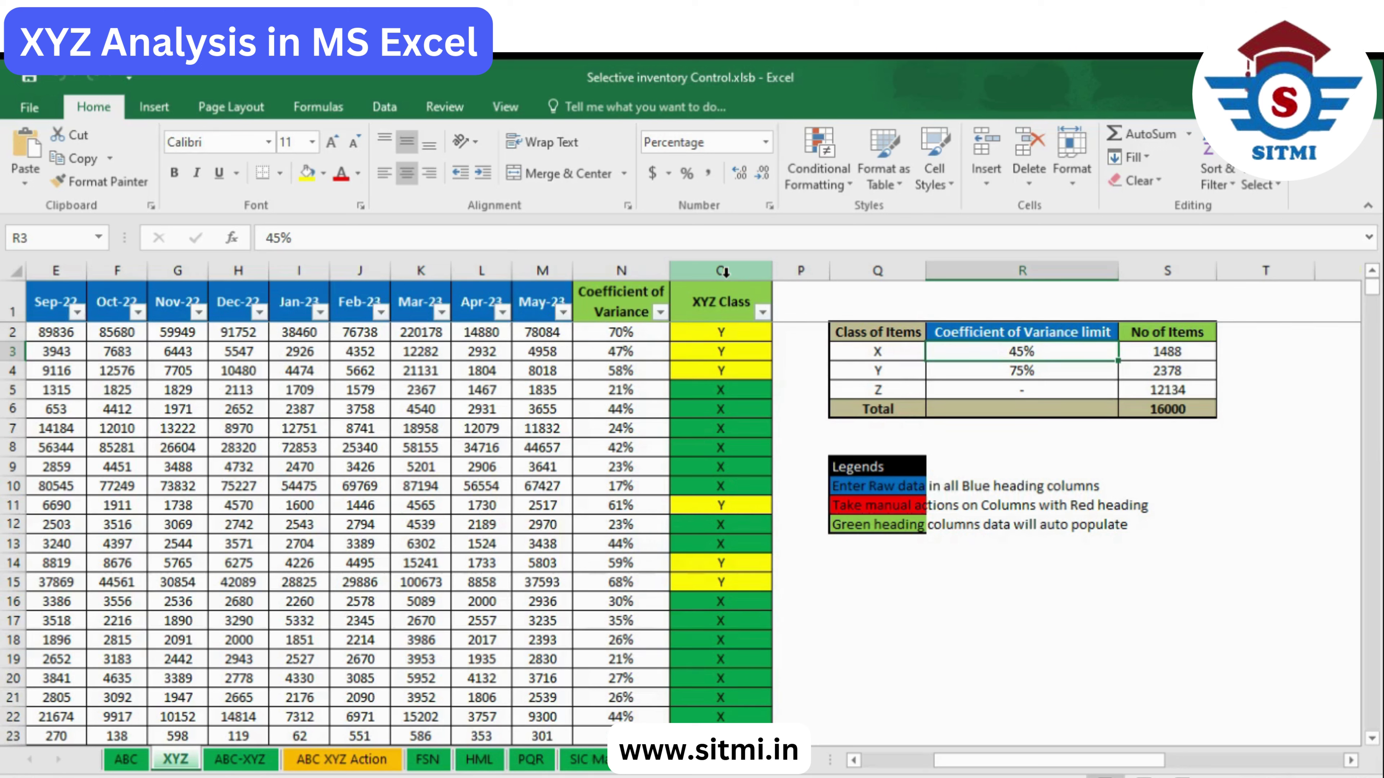
key("Down")
key("Left")
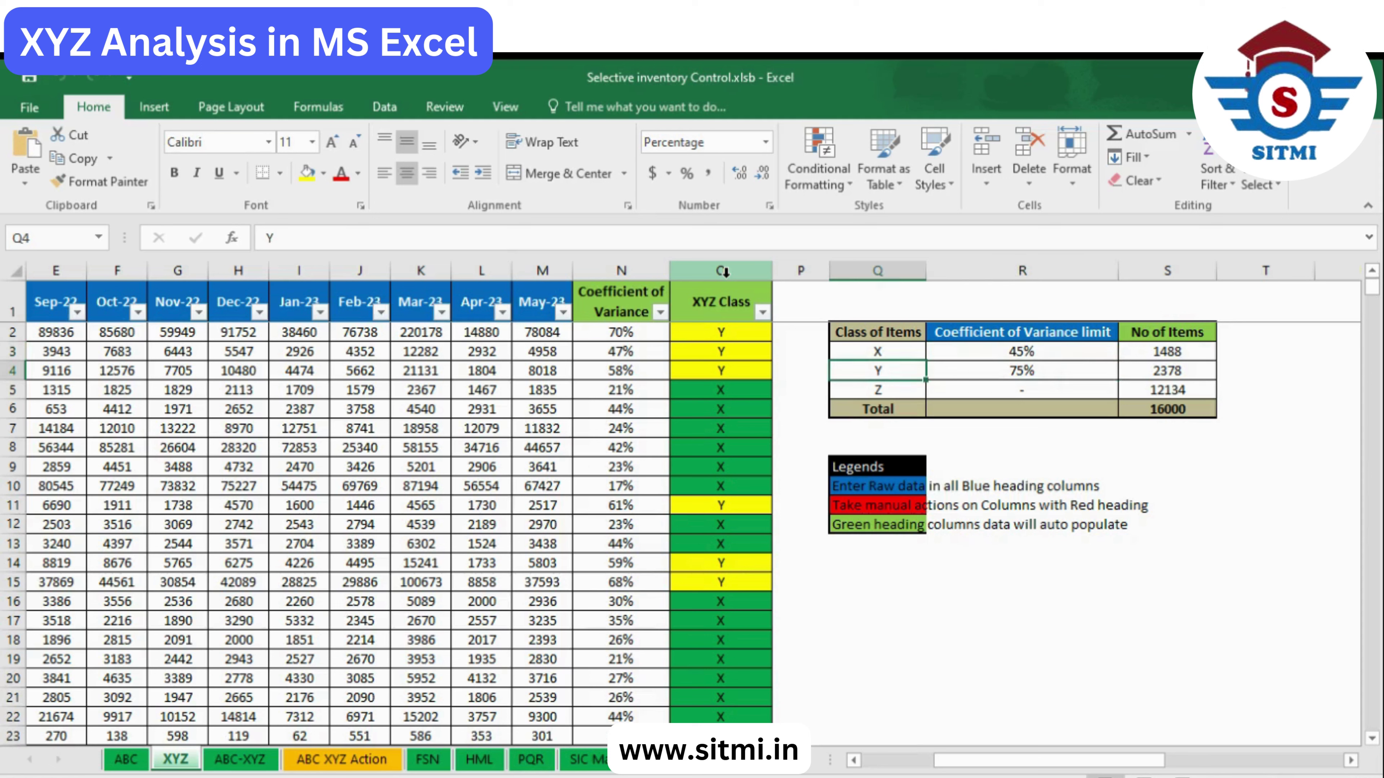
key("Down")
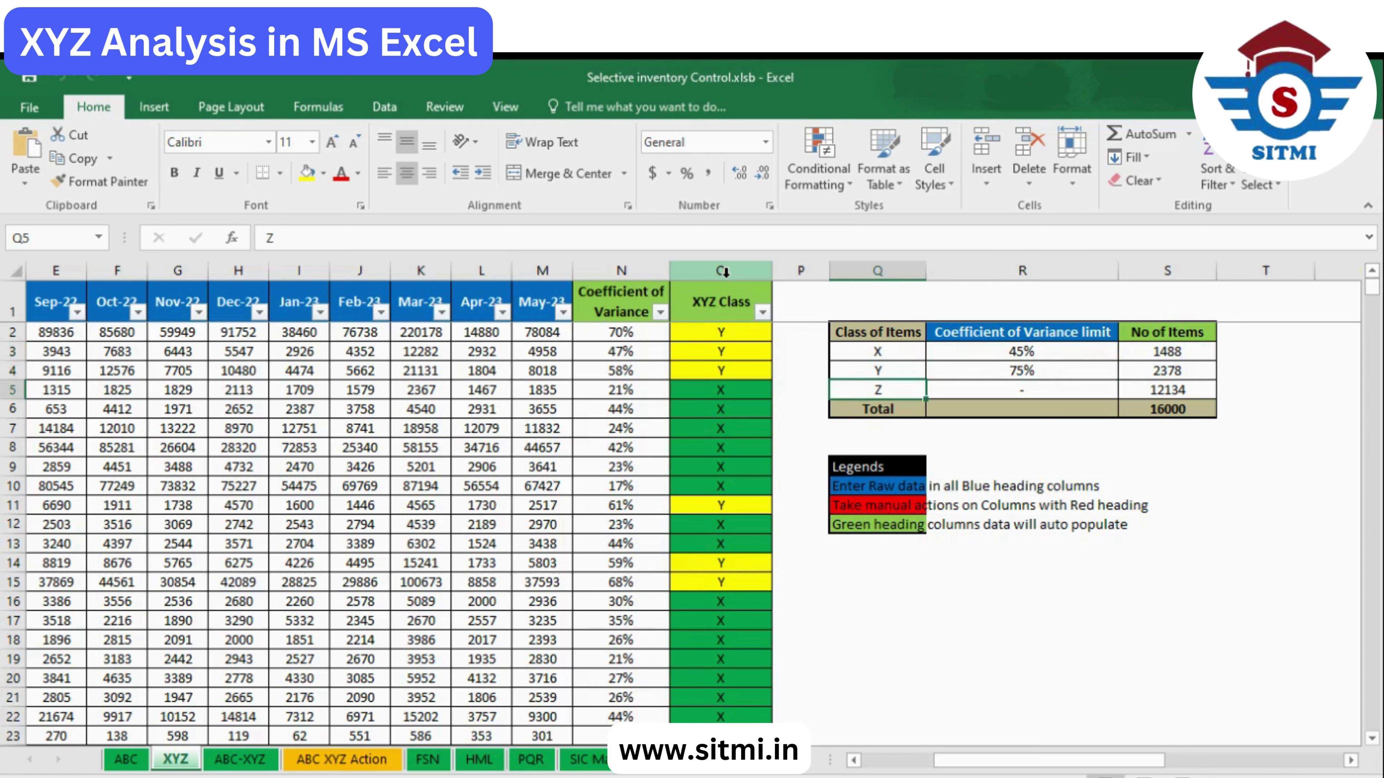
key("Right")
key("Up")
key("Down")
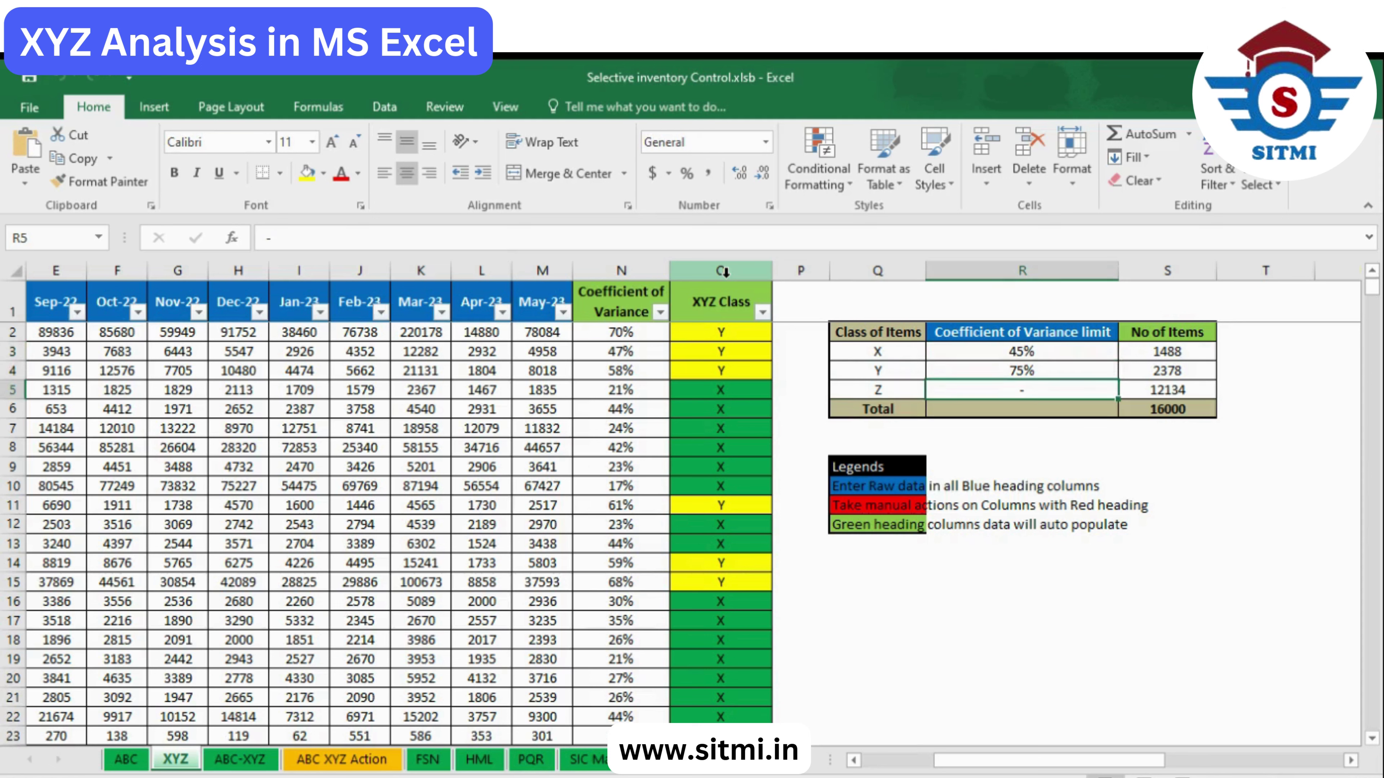
key("Left")
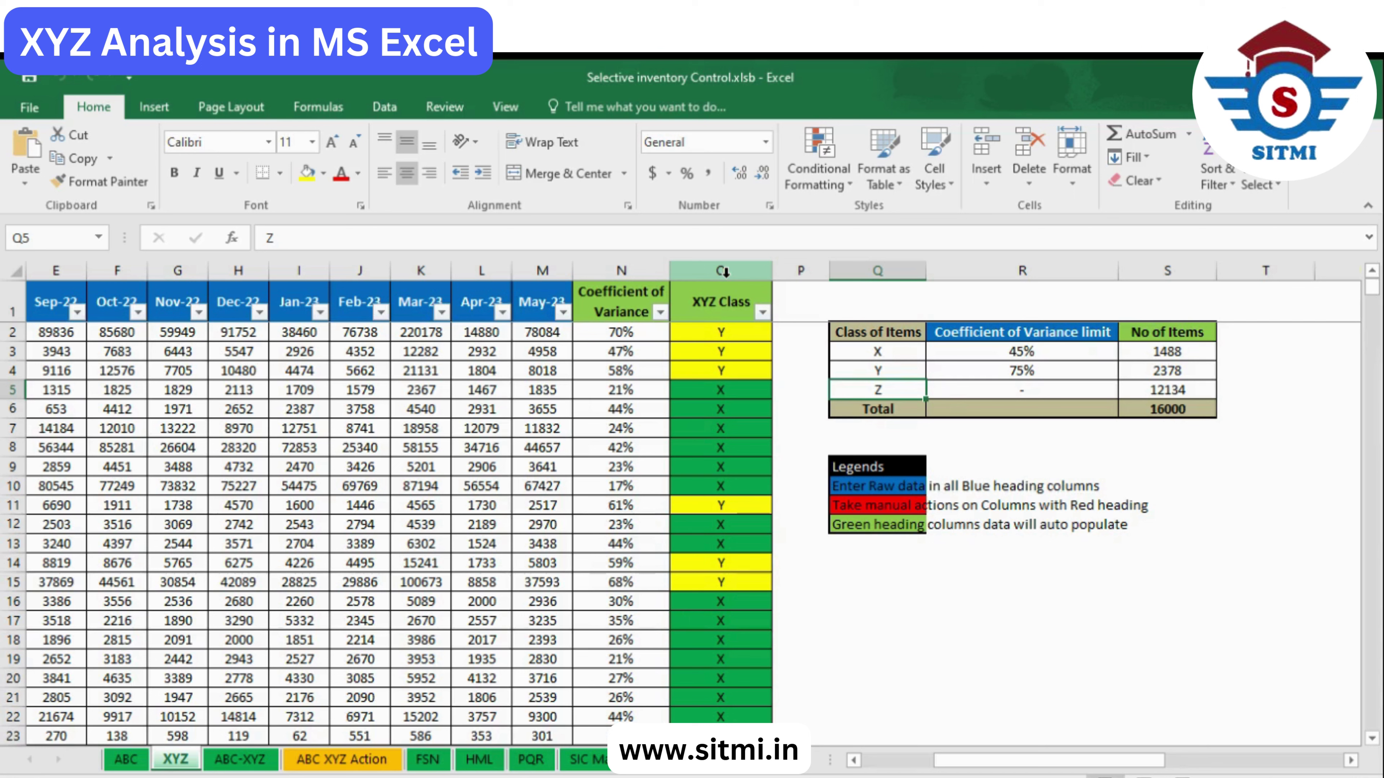
key("Up")
key("Up")
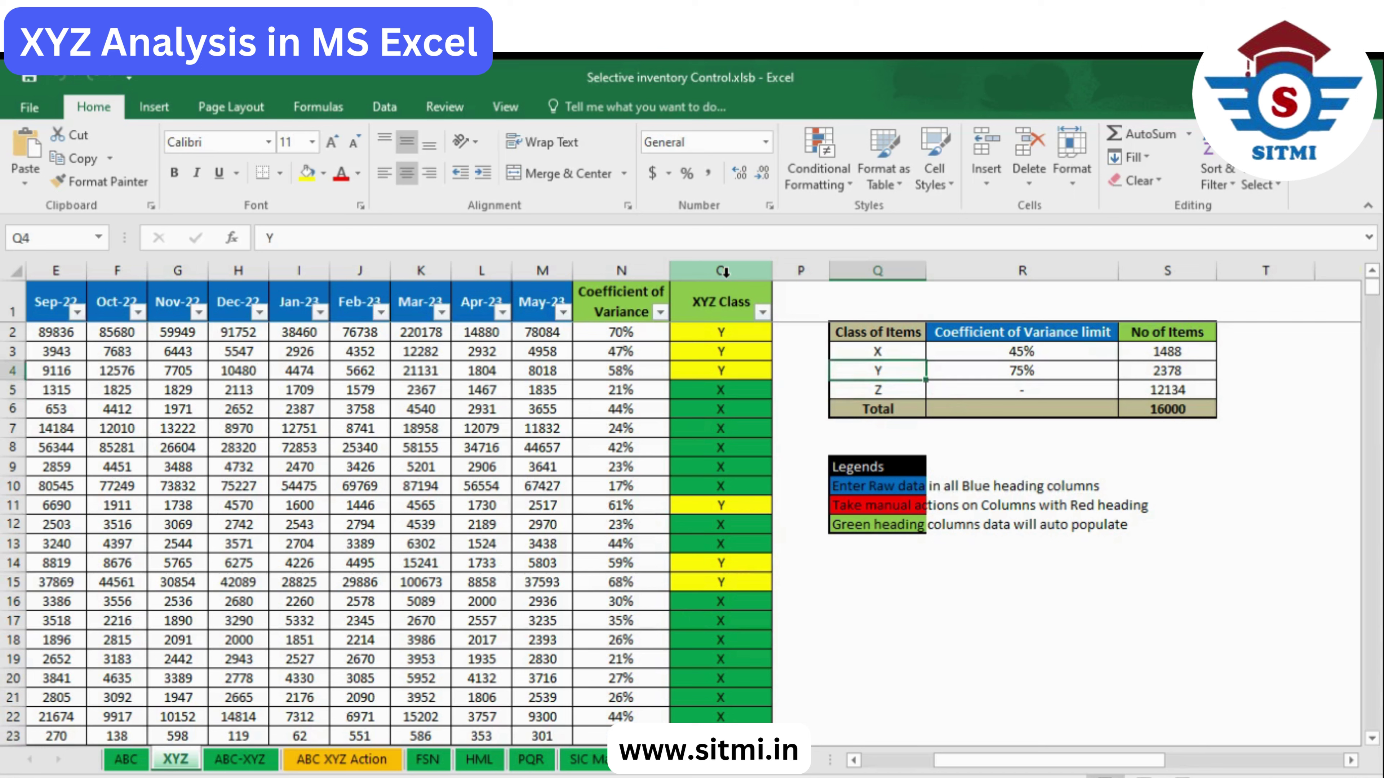
key("Right")
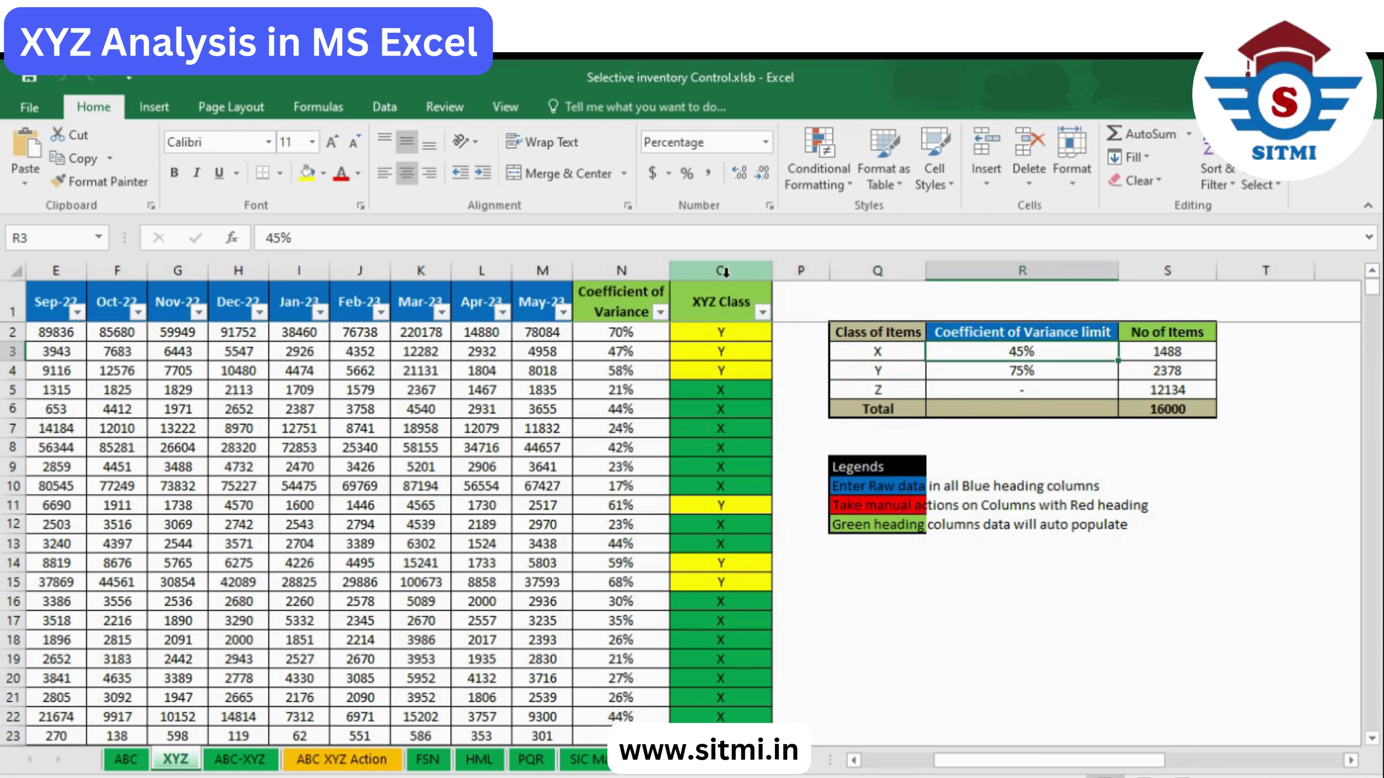
key("Down")
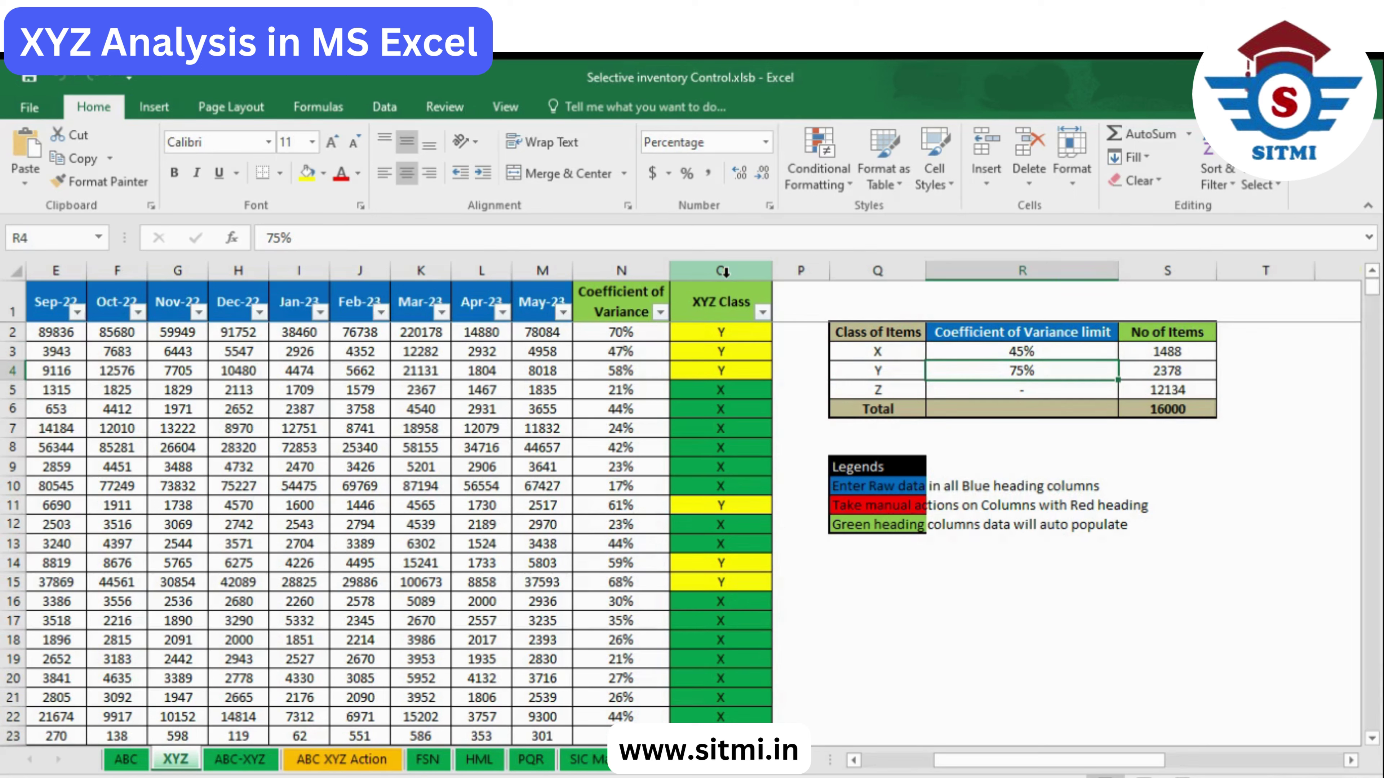
- Check the Coefficient of Variance column and inspect the nested IF formula for the XYZ Class in O2
key("Left")
key("Left")
key("Left")
key("Left")
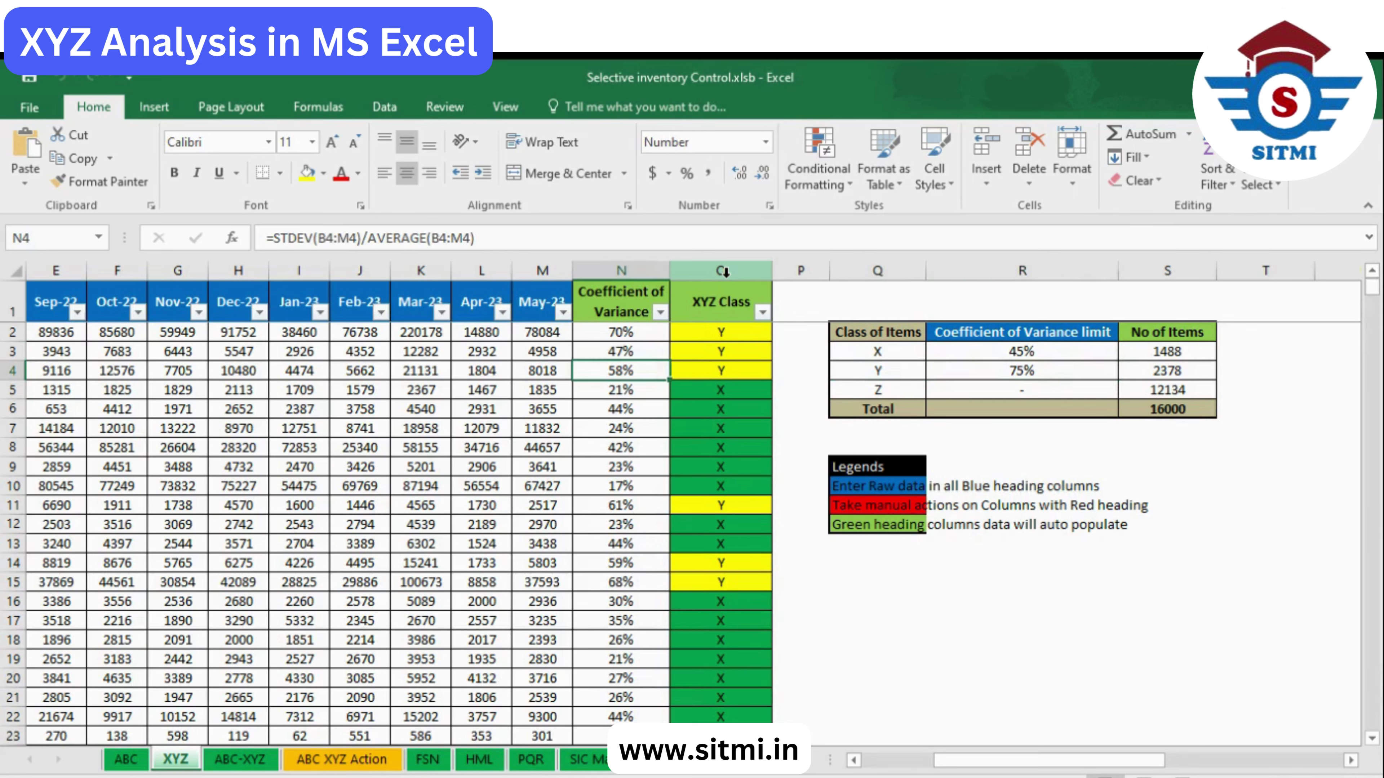
key("Up")
key("Up")
left_click(732, 306)
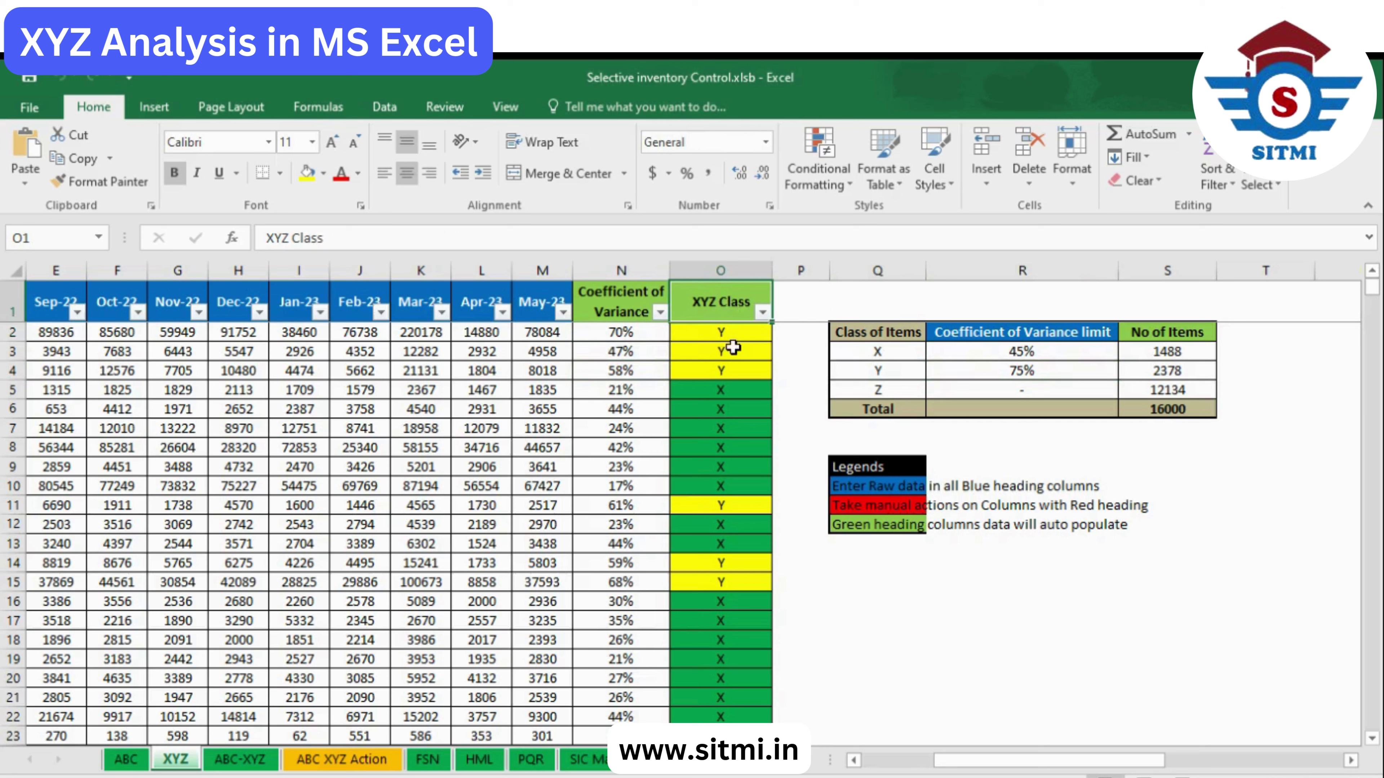
left_click(735, 341)
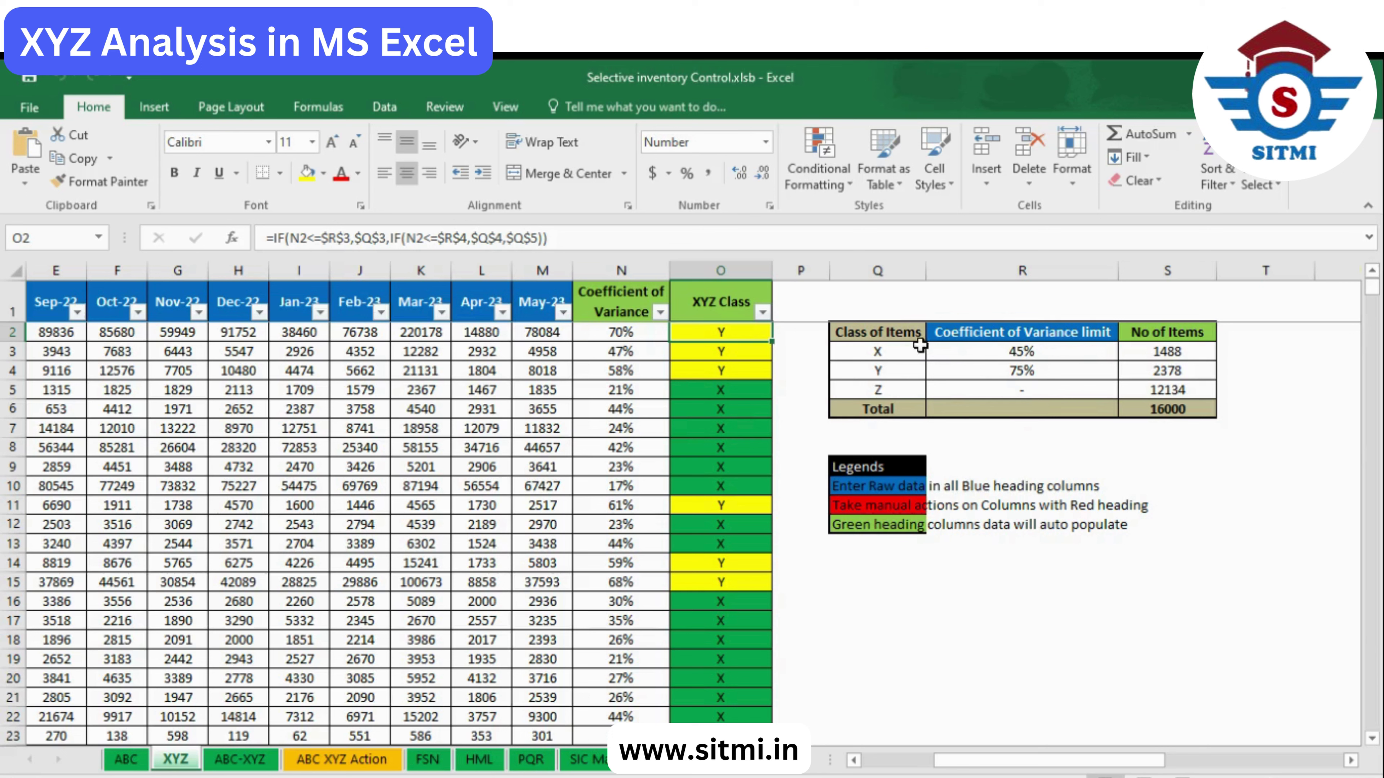
- Inspect the COUNTIF formulas for the X and Y classes under No of Items in the summary table
left_click(898, 351)
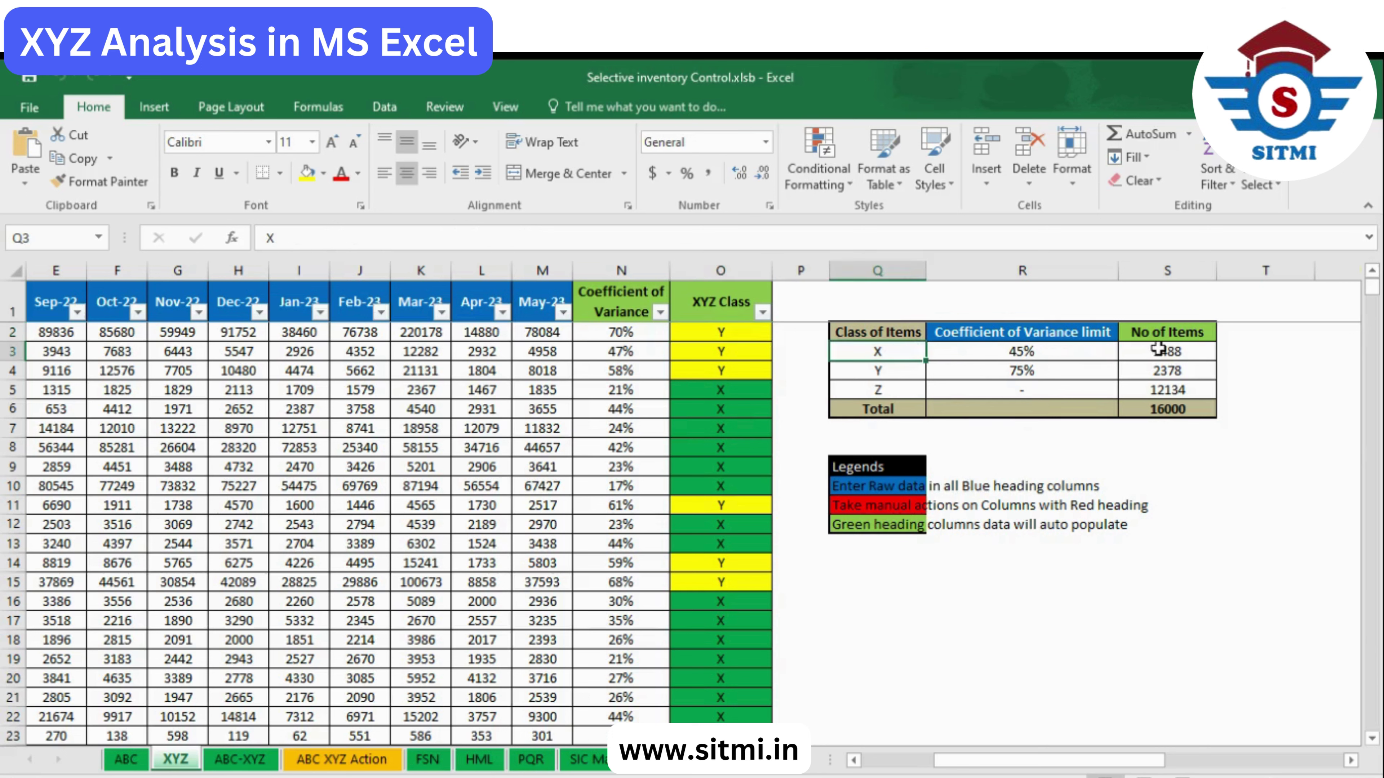
left_click(1158, 349)
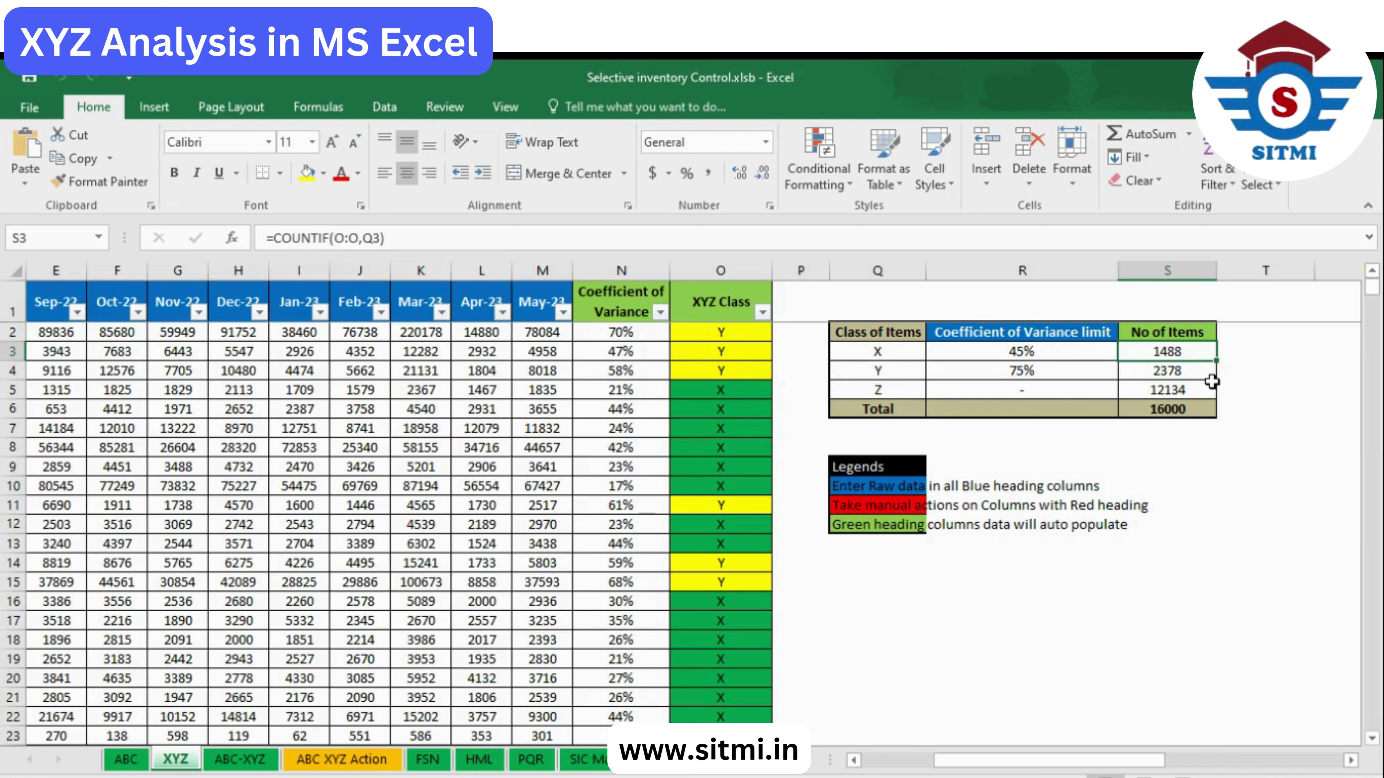
left_click(1105, 371)
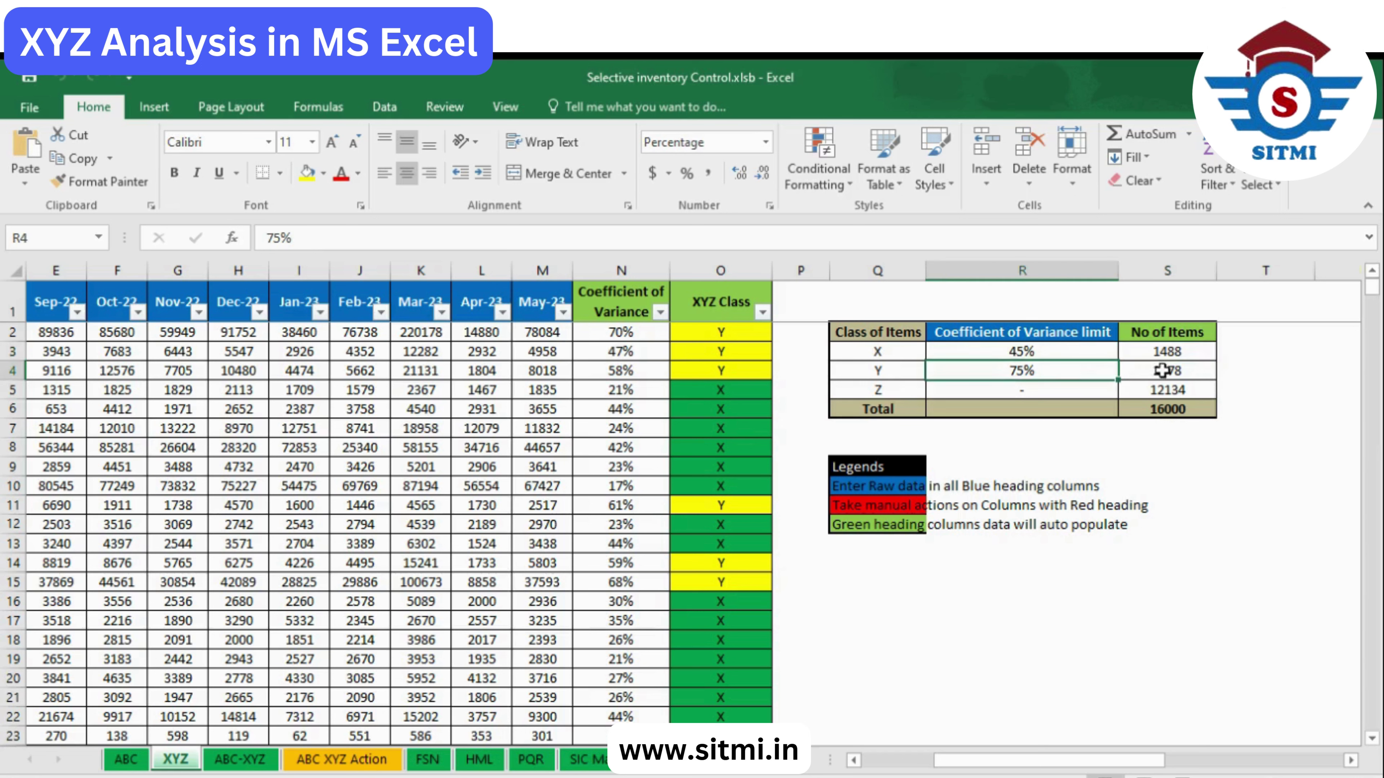
left_click(1162, 371)
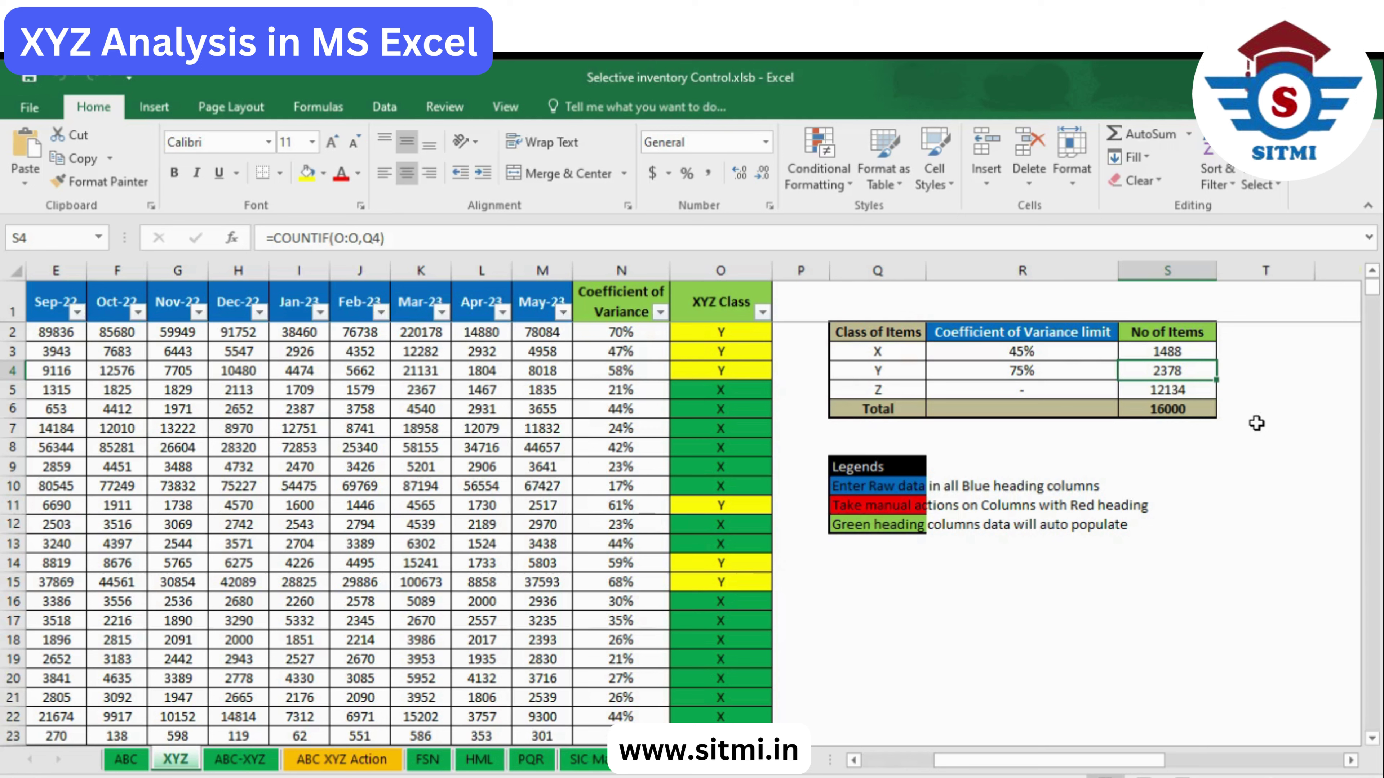
- Examine the Z class row of the summary table and inspect its COUNTIF formula under No of Items
left_click(909, 386)
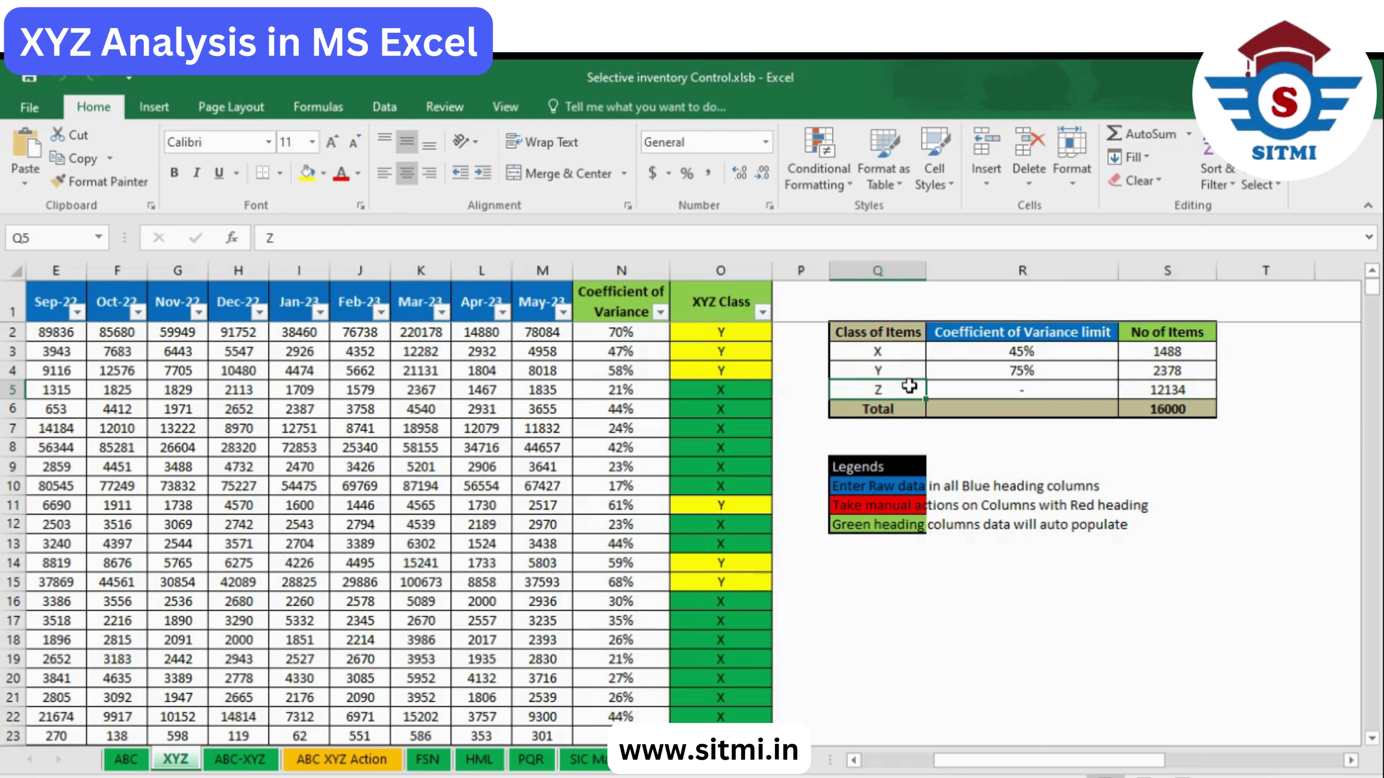
left_click(955, 388)
left_click(1146, 387)
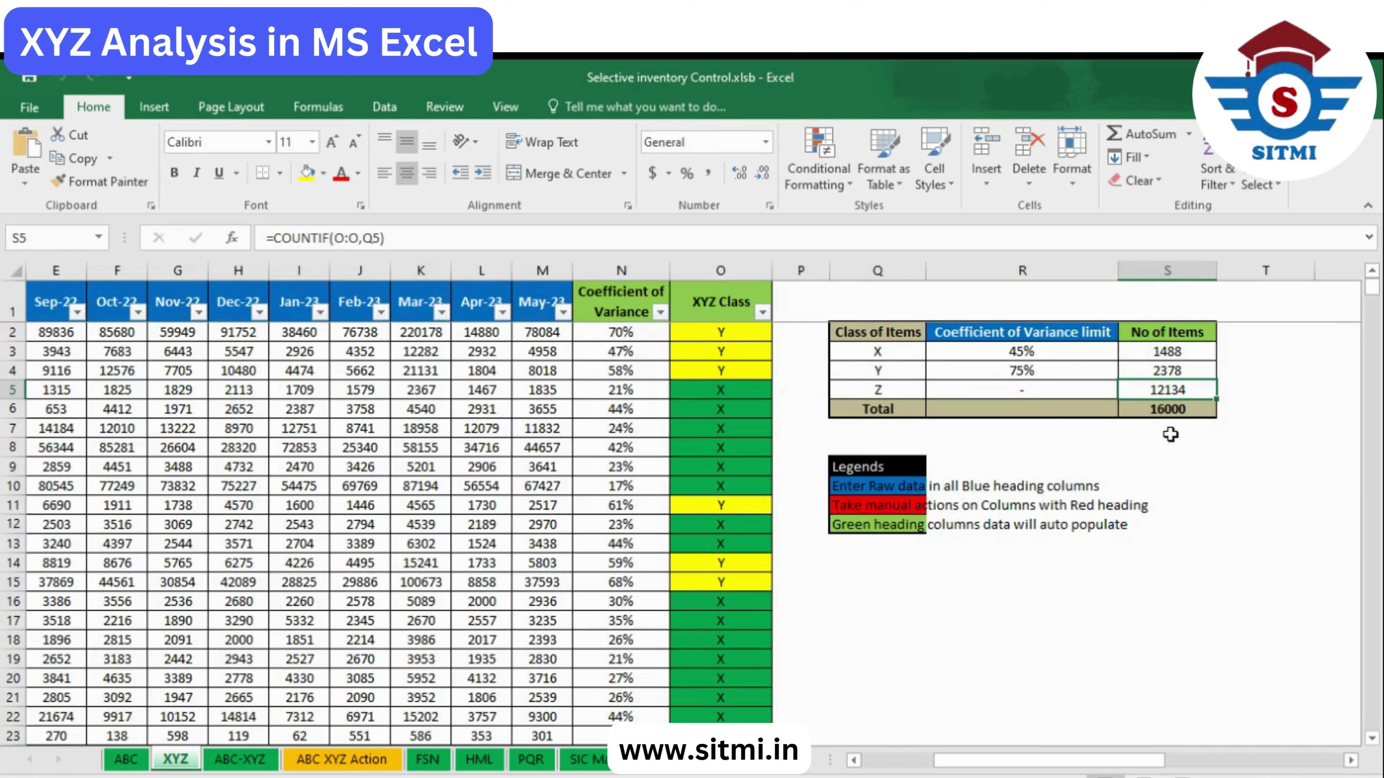
- Set the Coefficient of Variance limit for class X to 60% in the summary table
left_click(1082, 357)
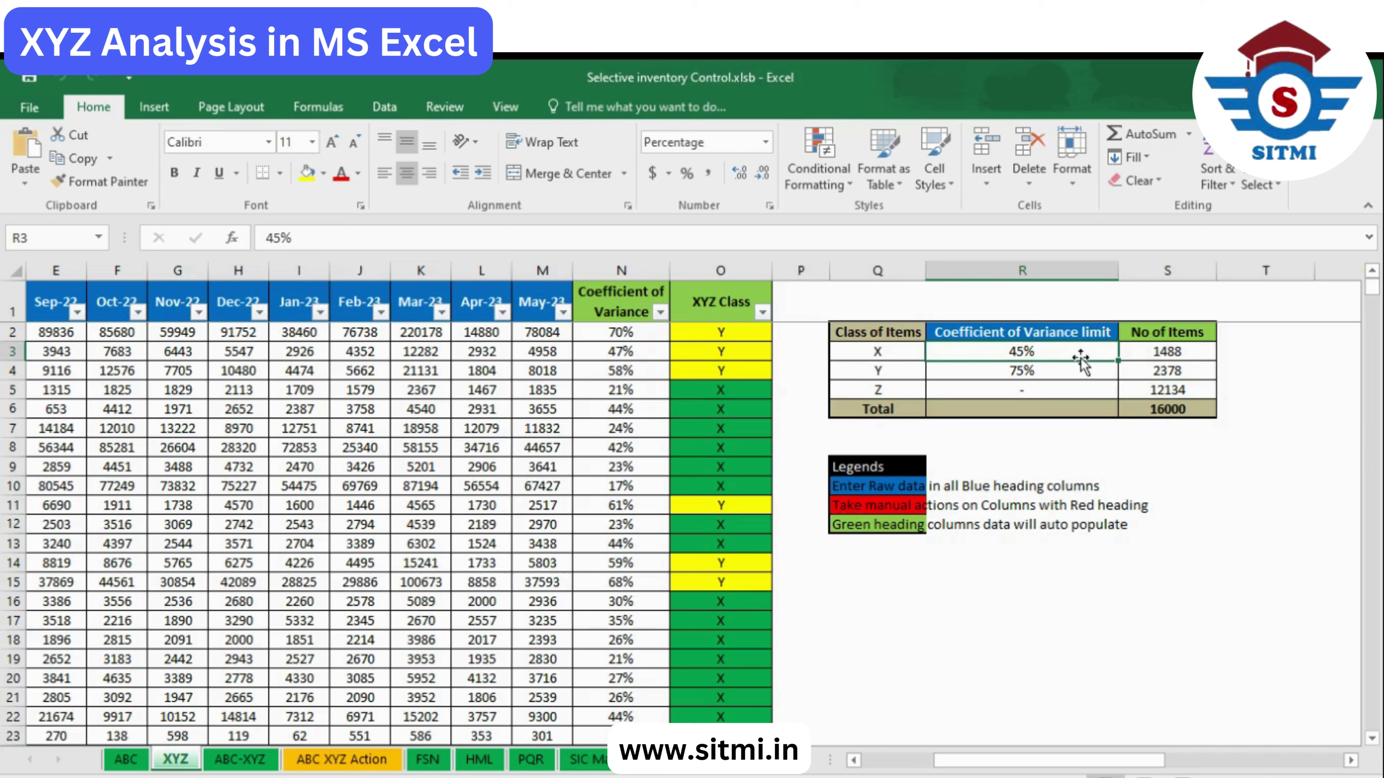
type("60")
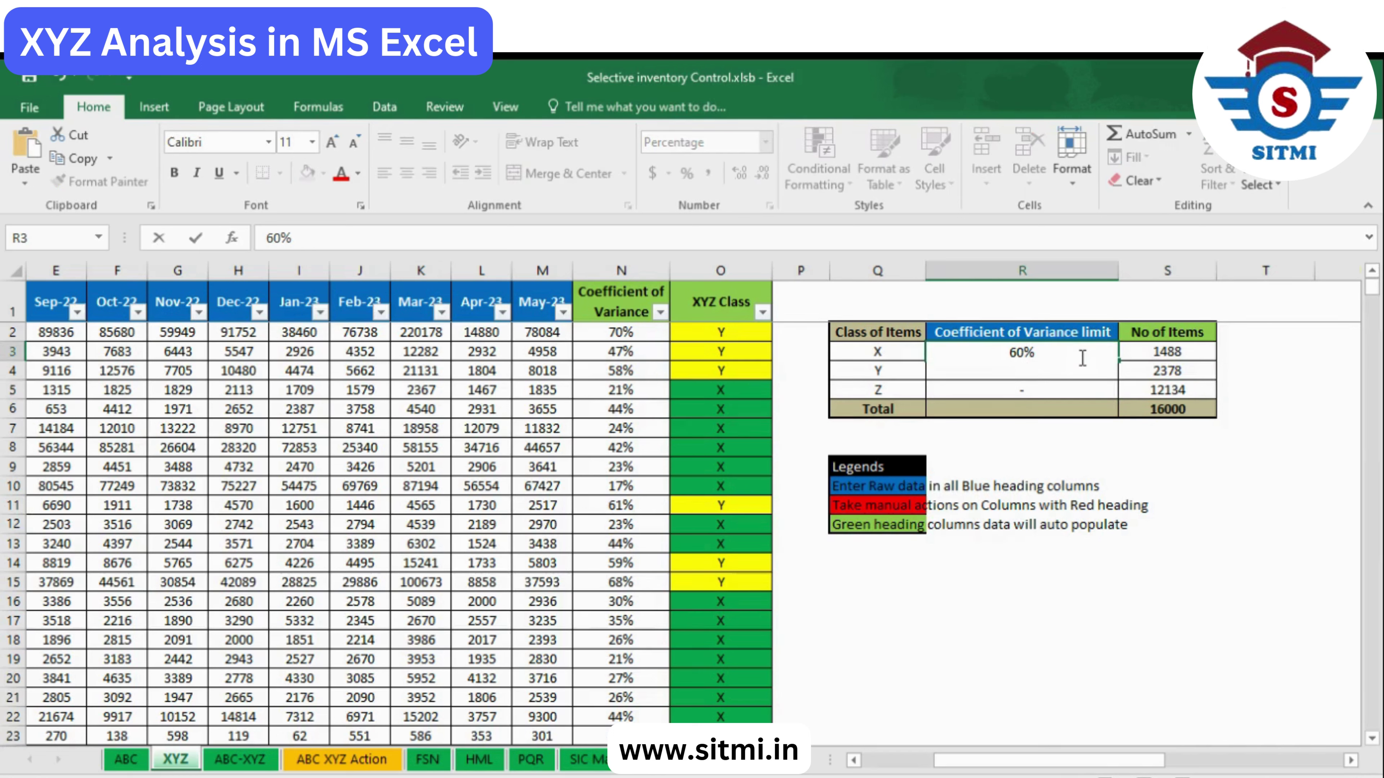
left_click(1031, 409)
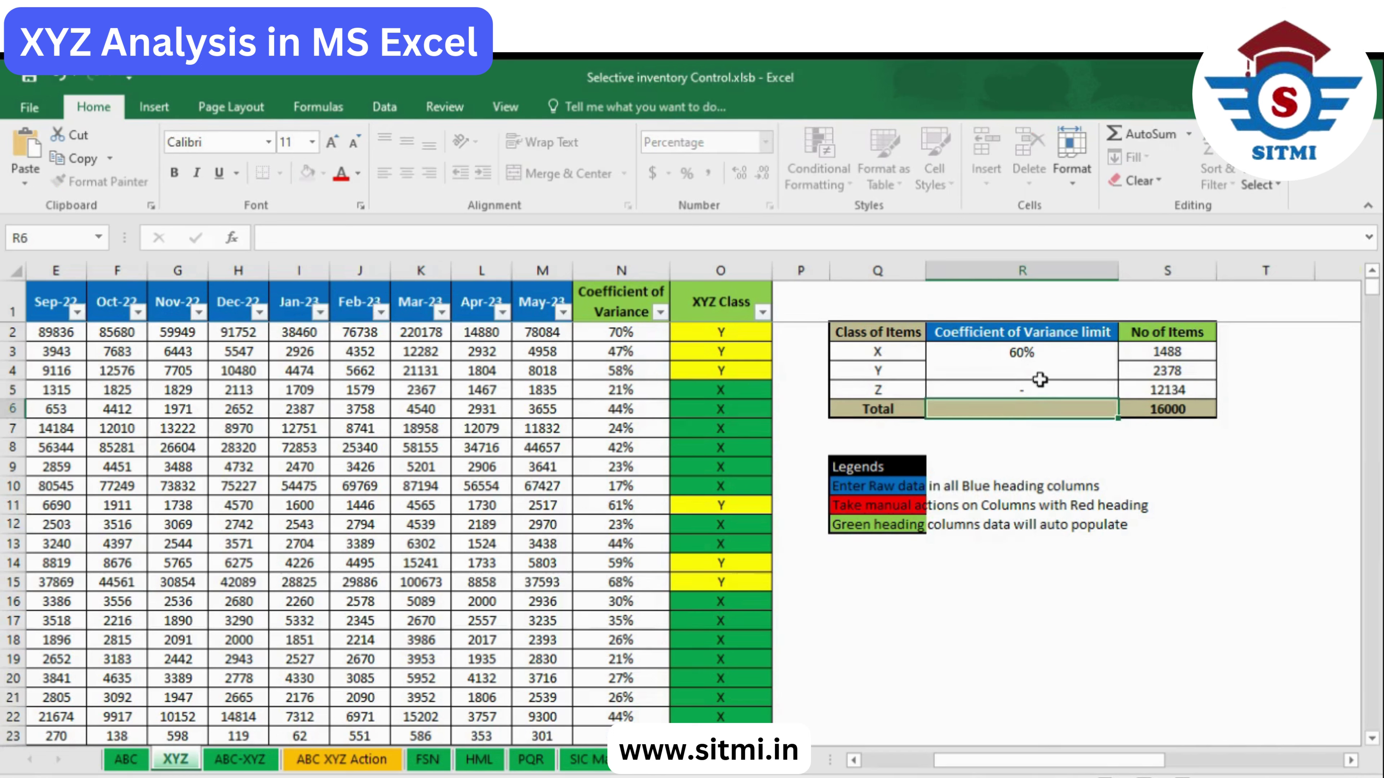
left_click(1152, 376)
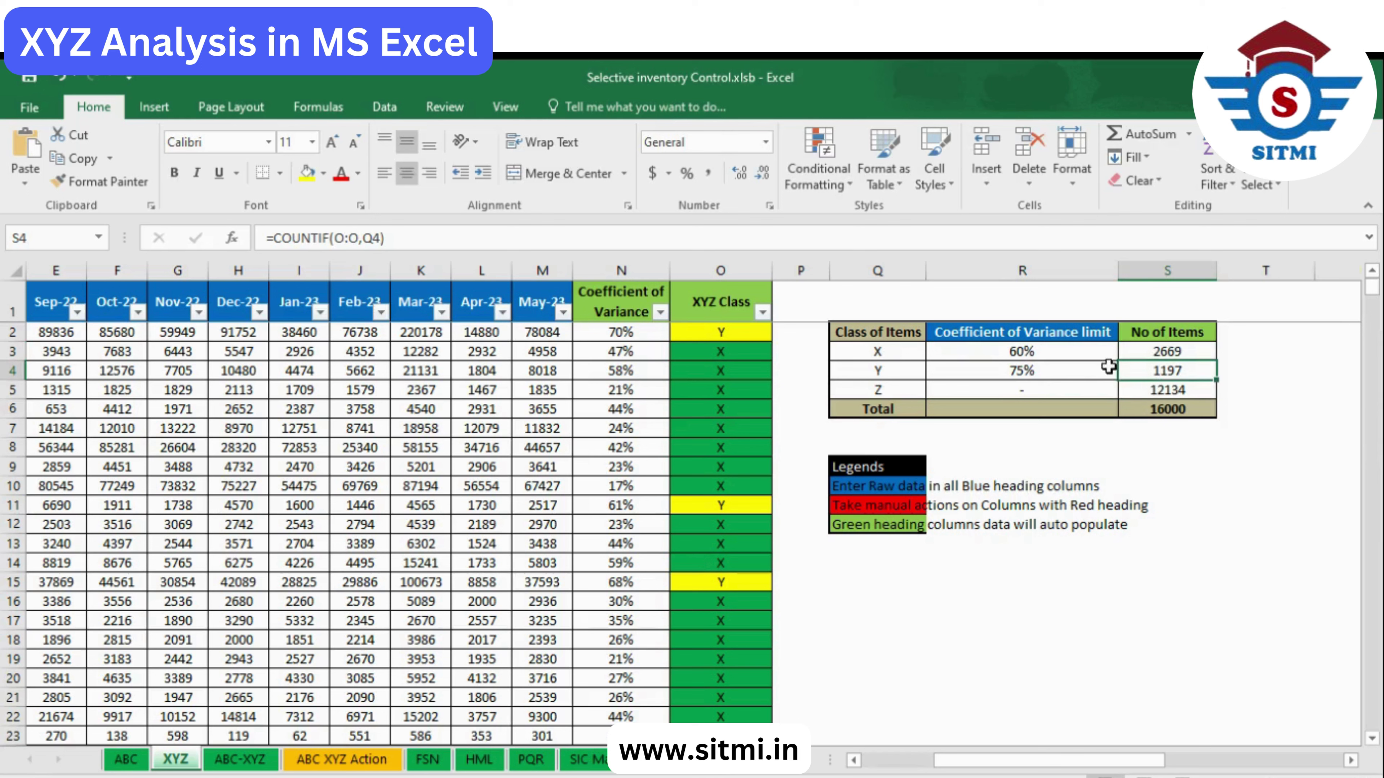
- Check the X class limit and item count in the summary table, then undo the limit change
left_click(1078, 351)
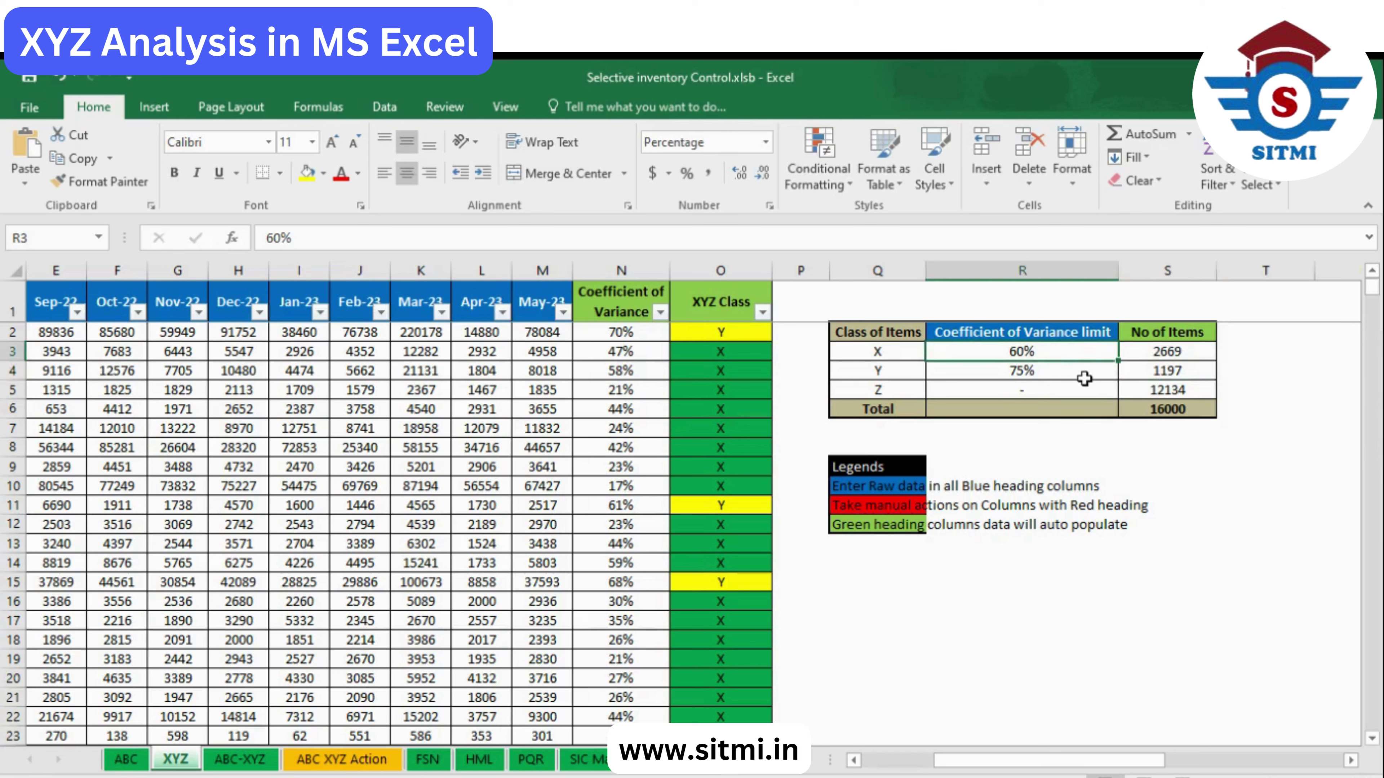
left_click(872, 353)
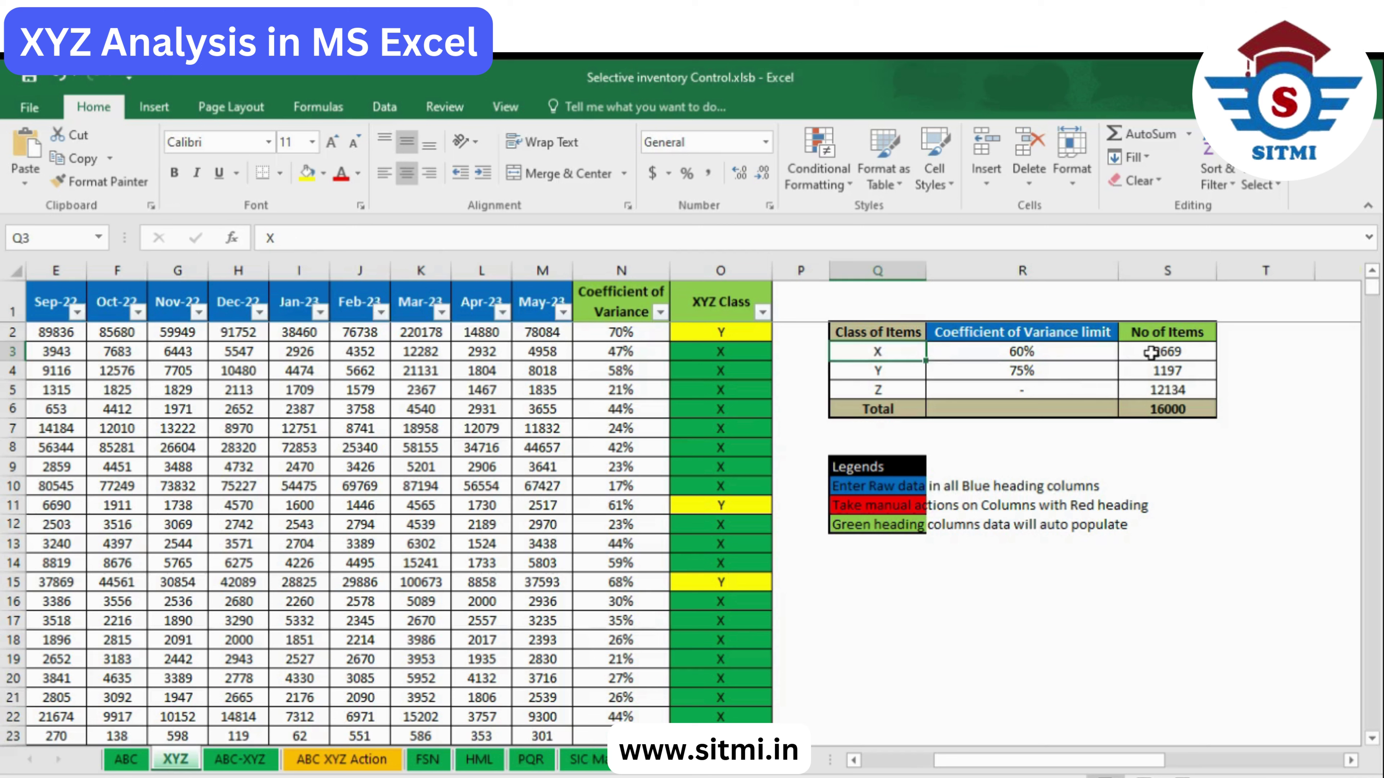
left_click(1150, 353)
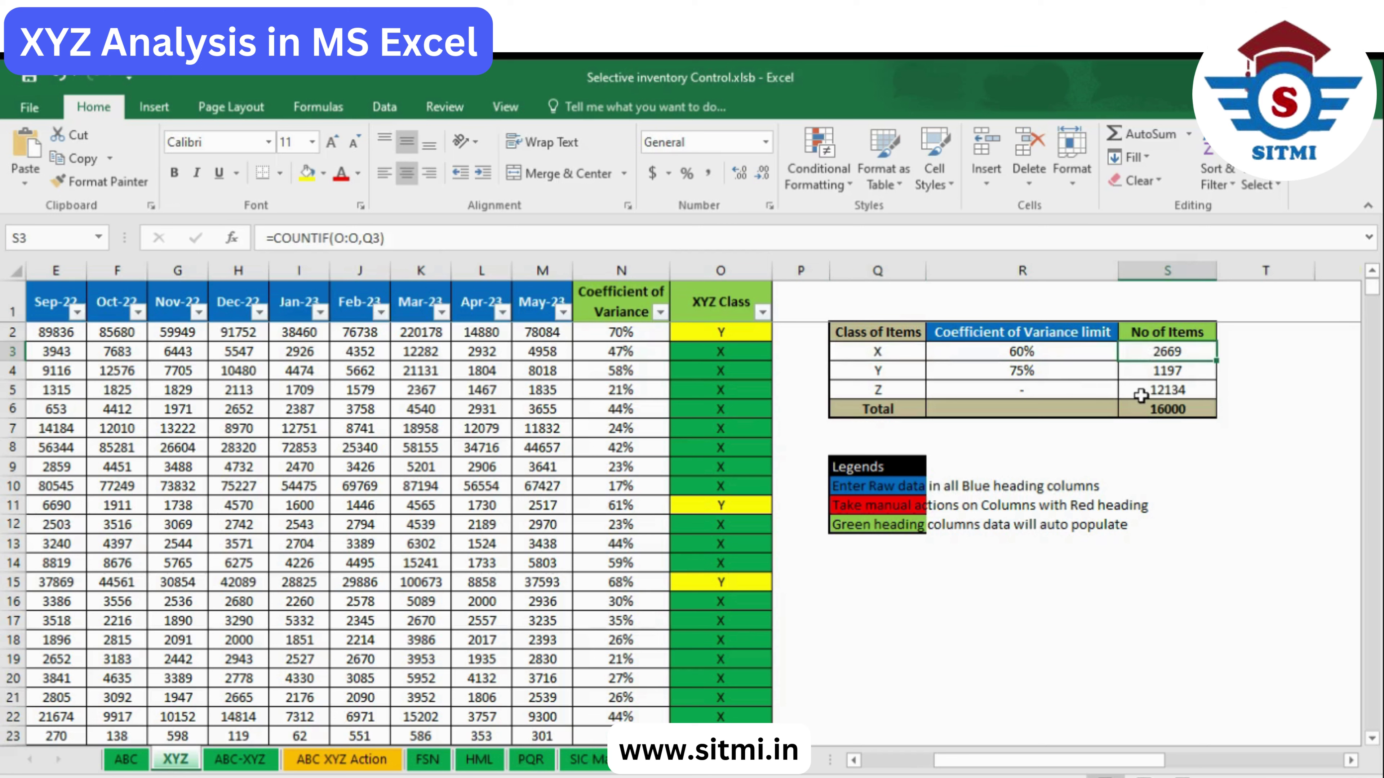
key("ctrl+z")
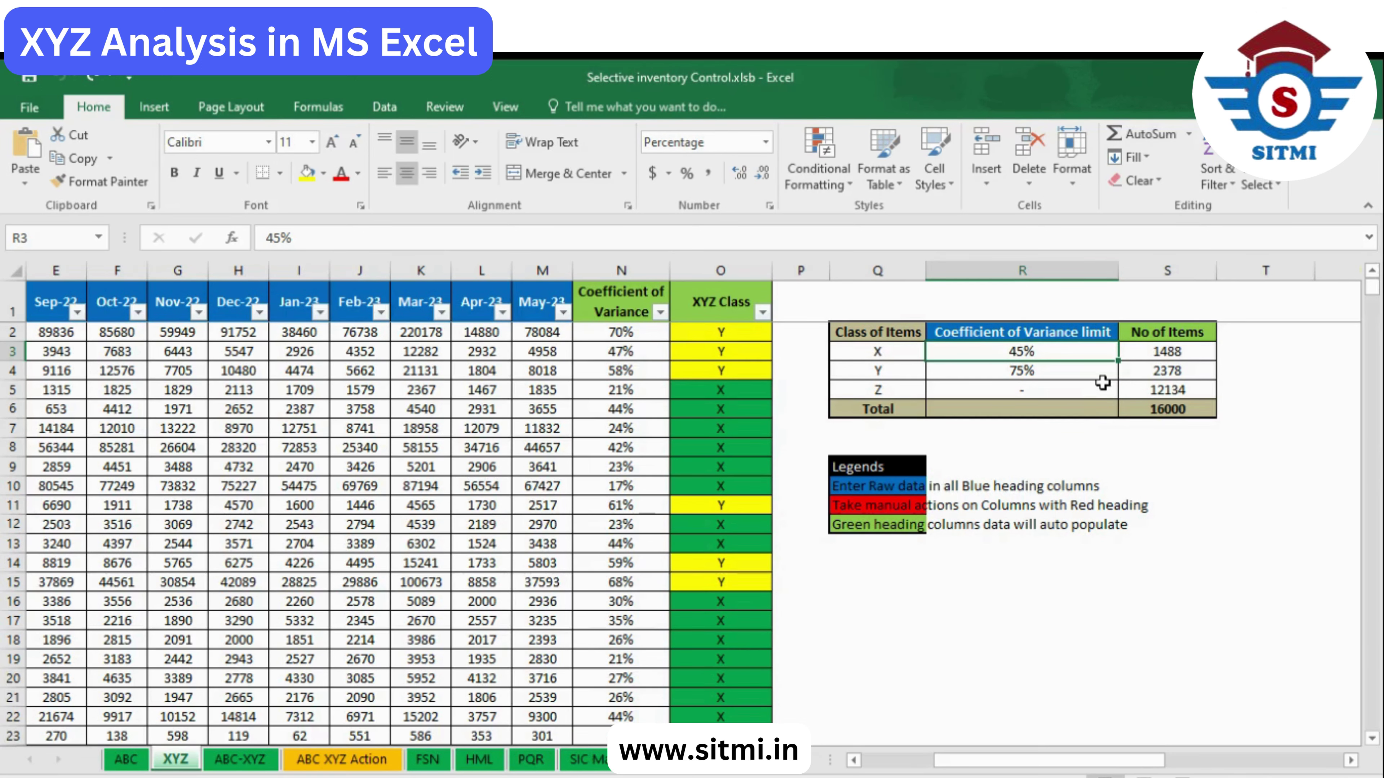
- Inspect the XYZ Class formulas in O4 and O5 and highlight the monthly values of material A284245 in B5:M5
left_click(1105, 387)
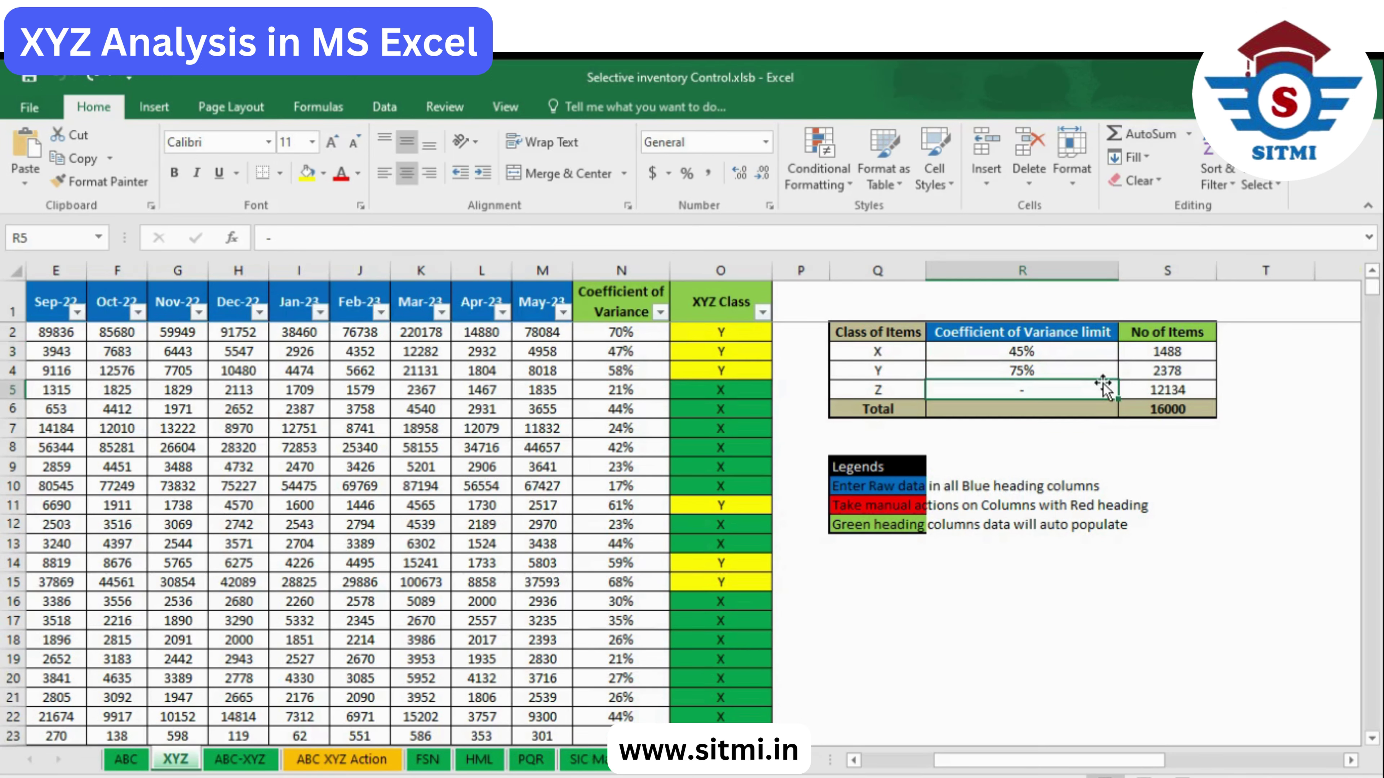
left_click(708, 372)
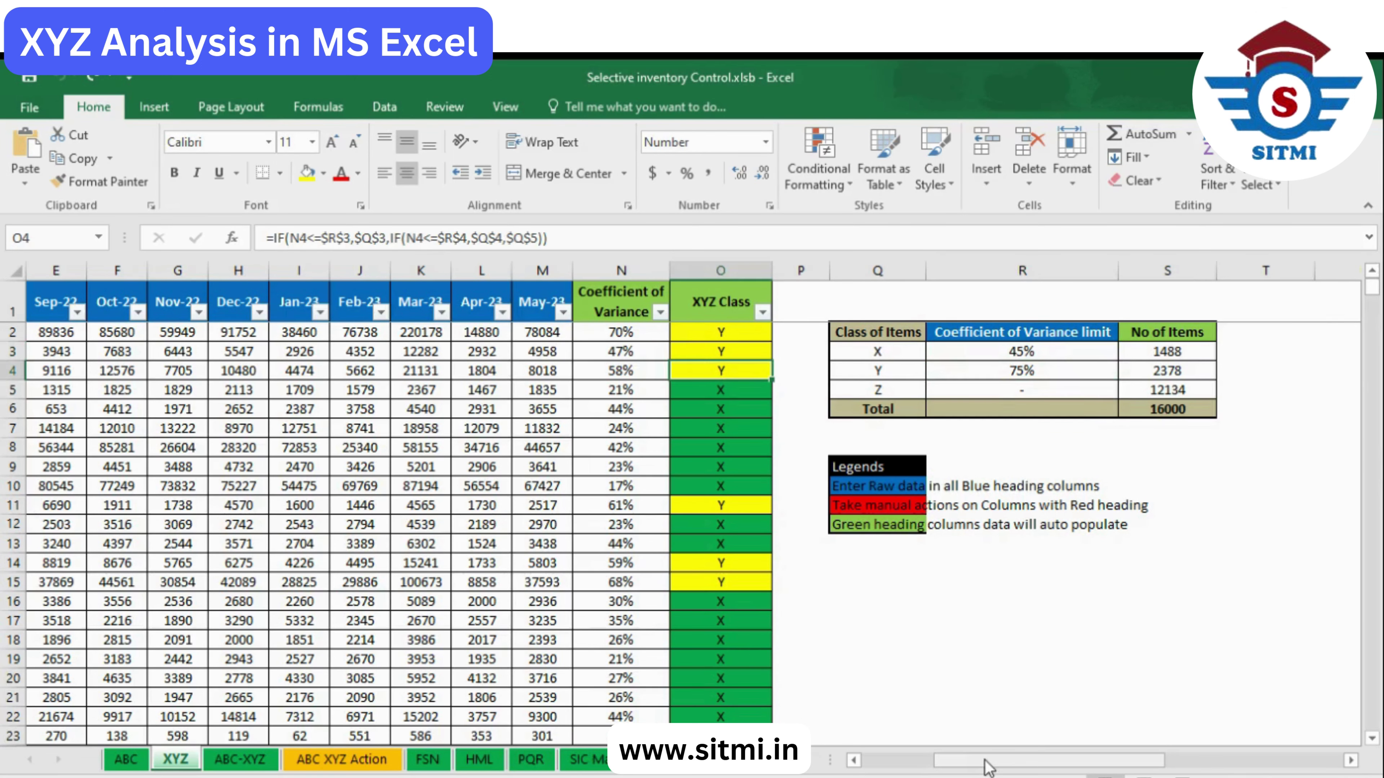
left_click_drag(989, 768, 657, 637)
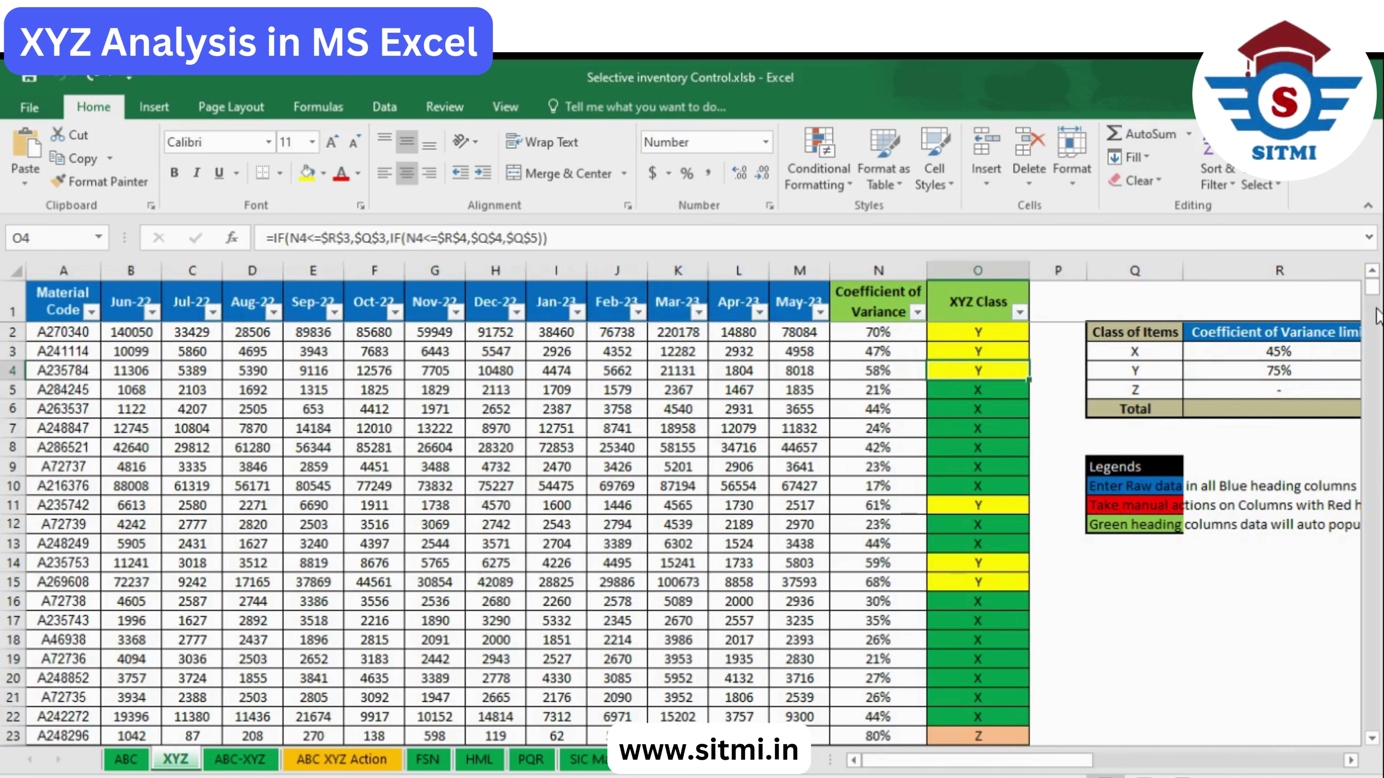
left_click_drag(1372, 289, 1375, 384)
left_click(969, 389)
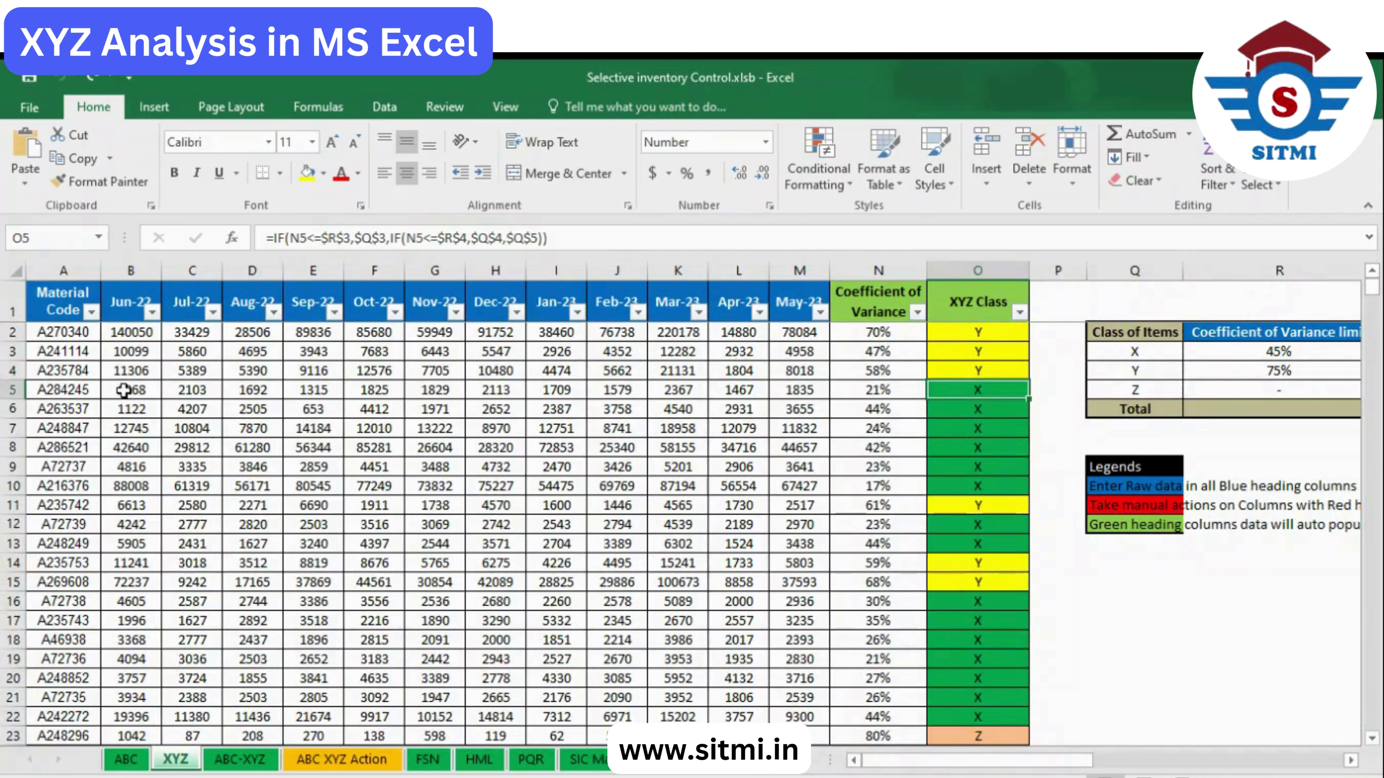
left_click_drag(124, 391, 804, 392)
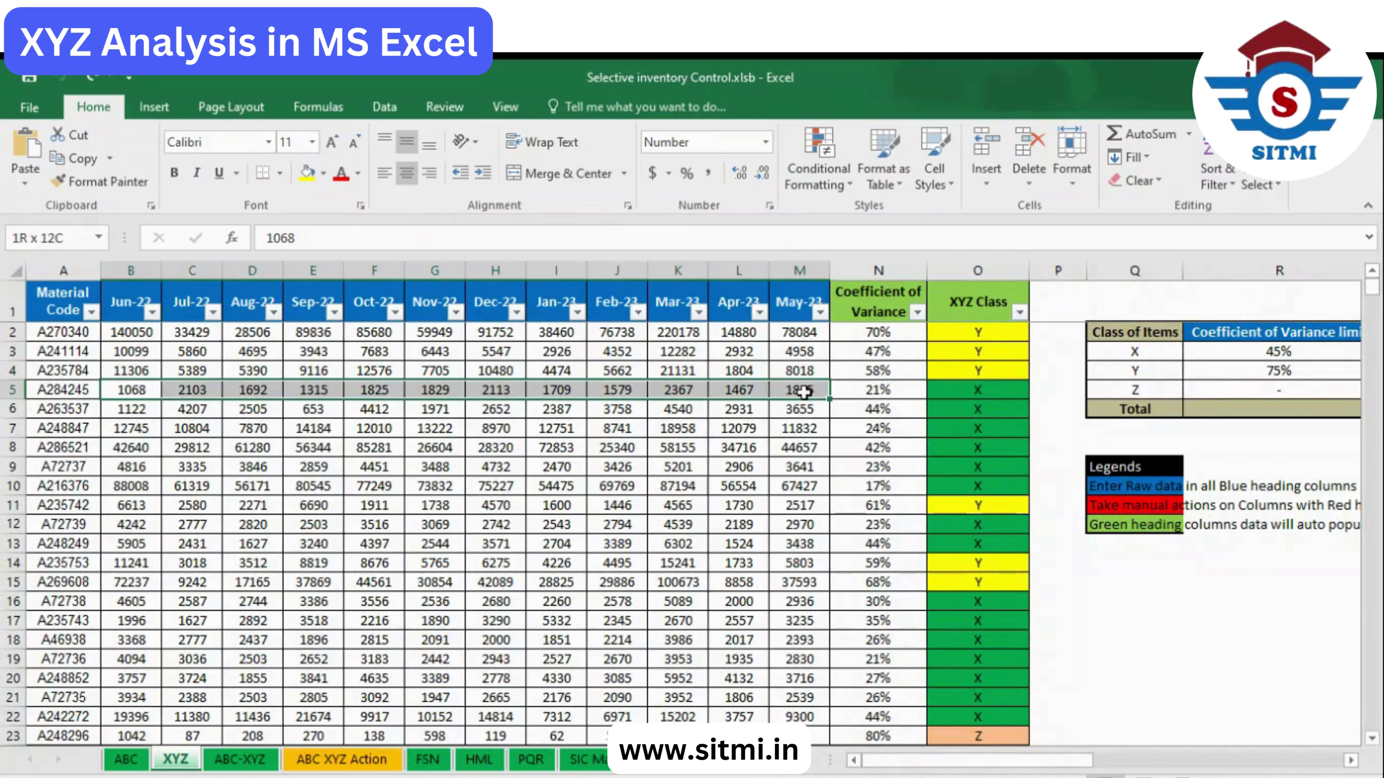
- Filter the Coefficient of Variance column to show only materials with a value of 10%
left_click(901, 305)
left_click(918, 311)
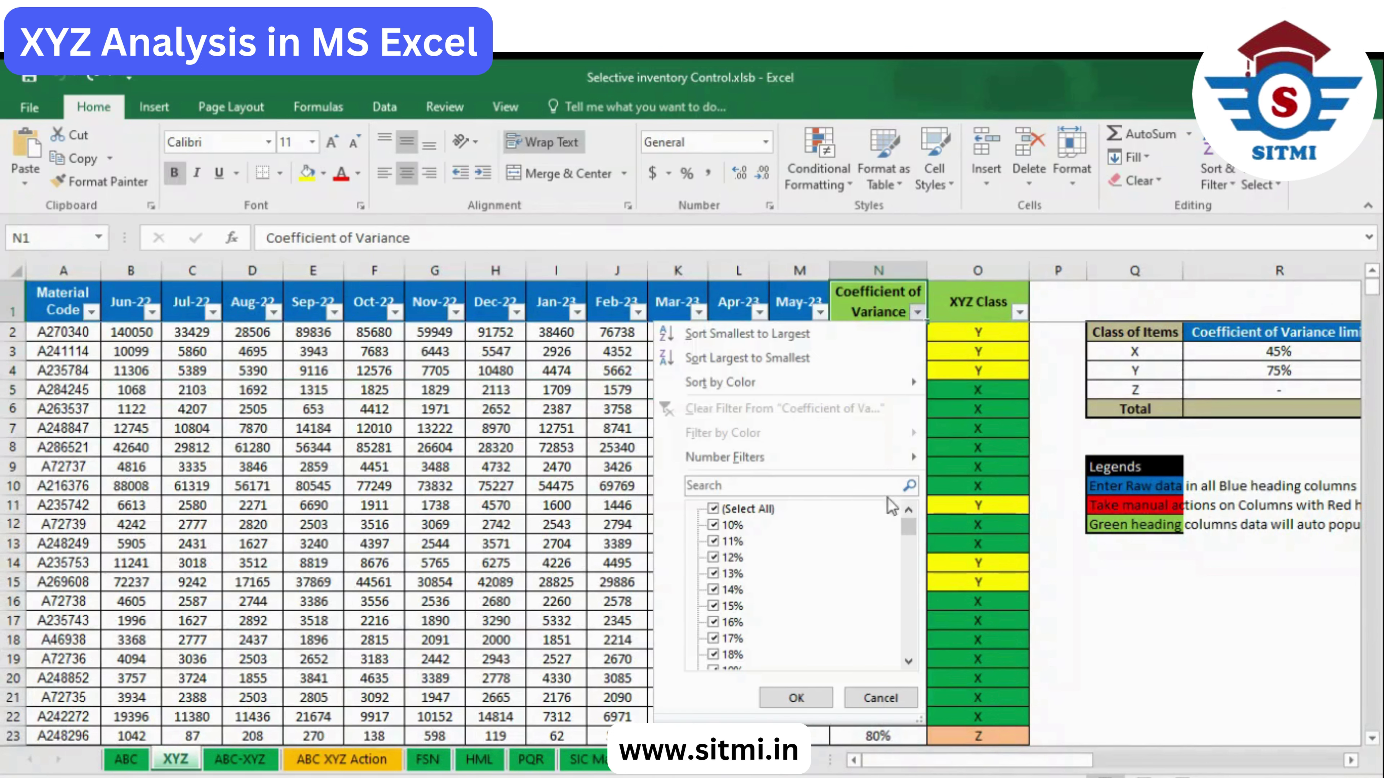
left_click(785, 509)
left_click(747, 526)
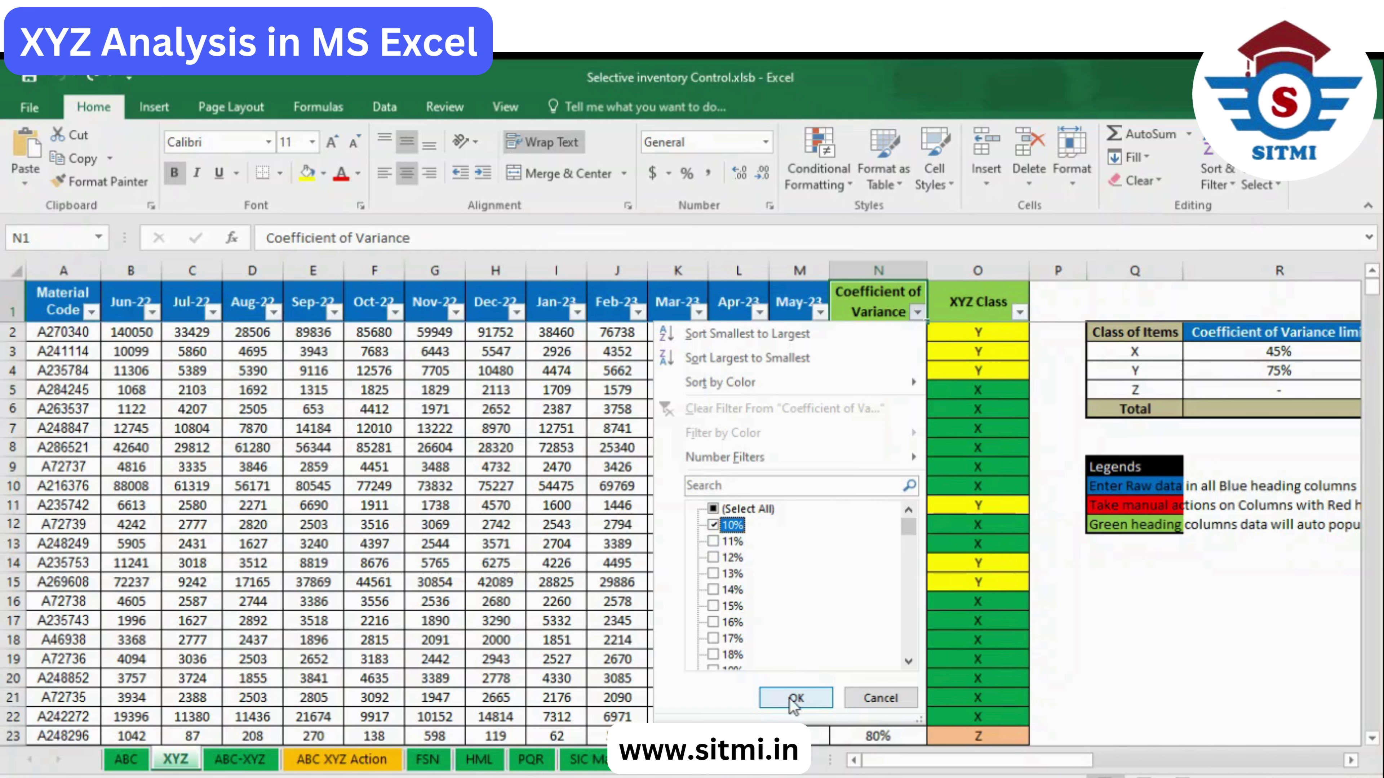
left_click(794, 699)
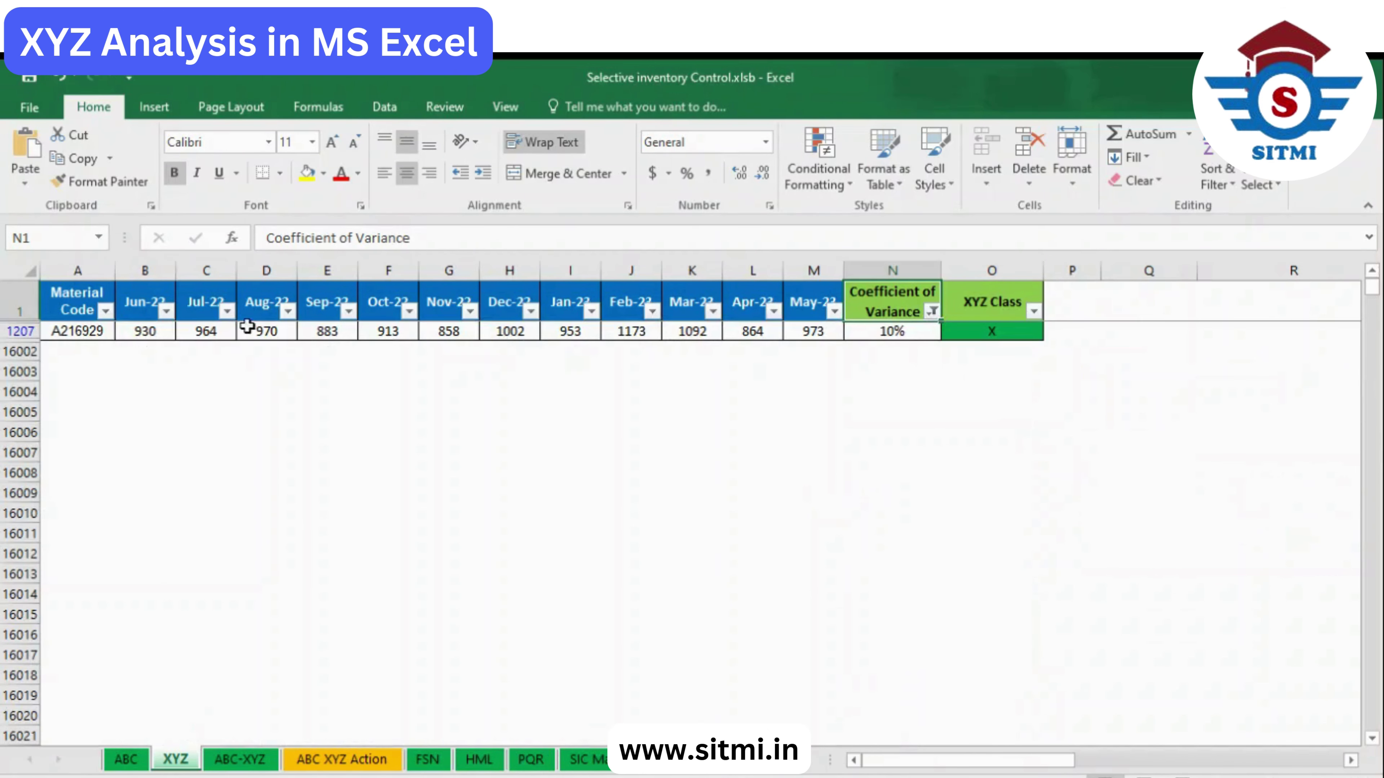
- Review the monthly values of material A216929 and enter 11000 as its Feb-23 value
left_click_drag(145, 330, 800, 336)
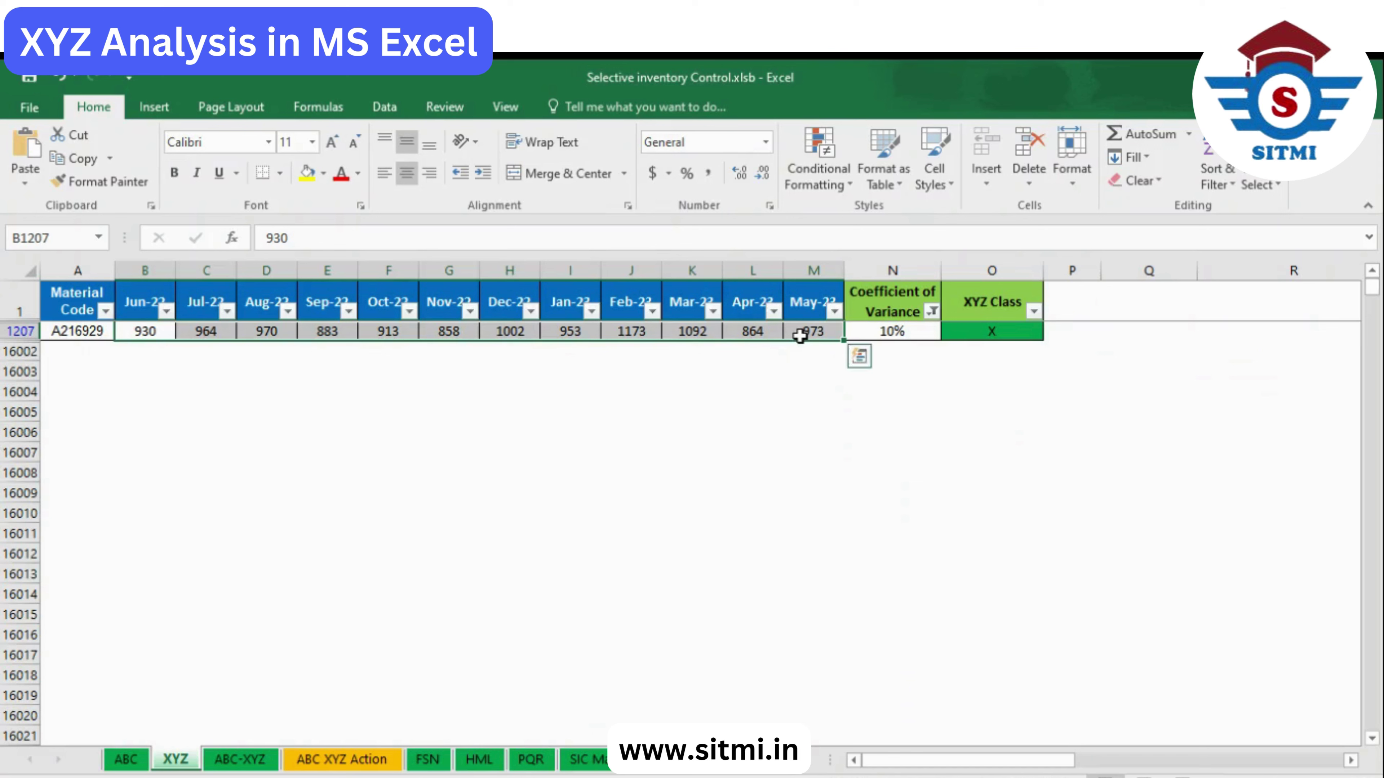
left_click(763, 374)
left_click(643, 333)
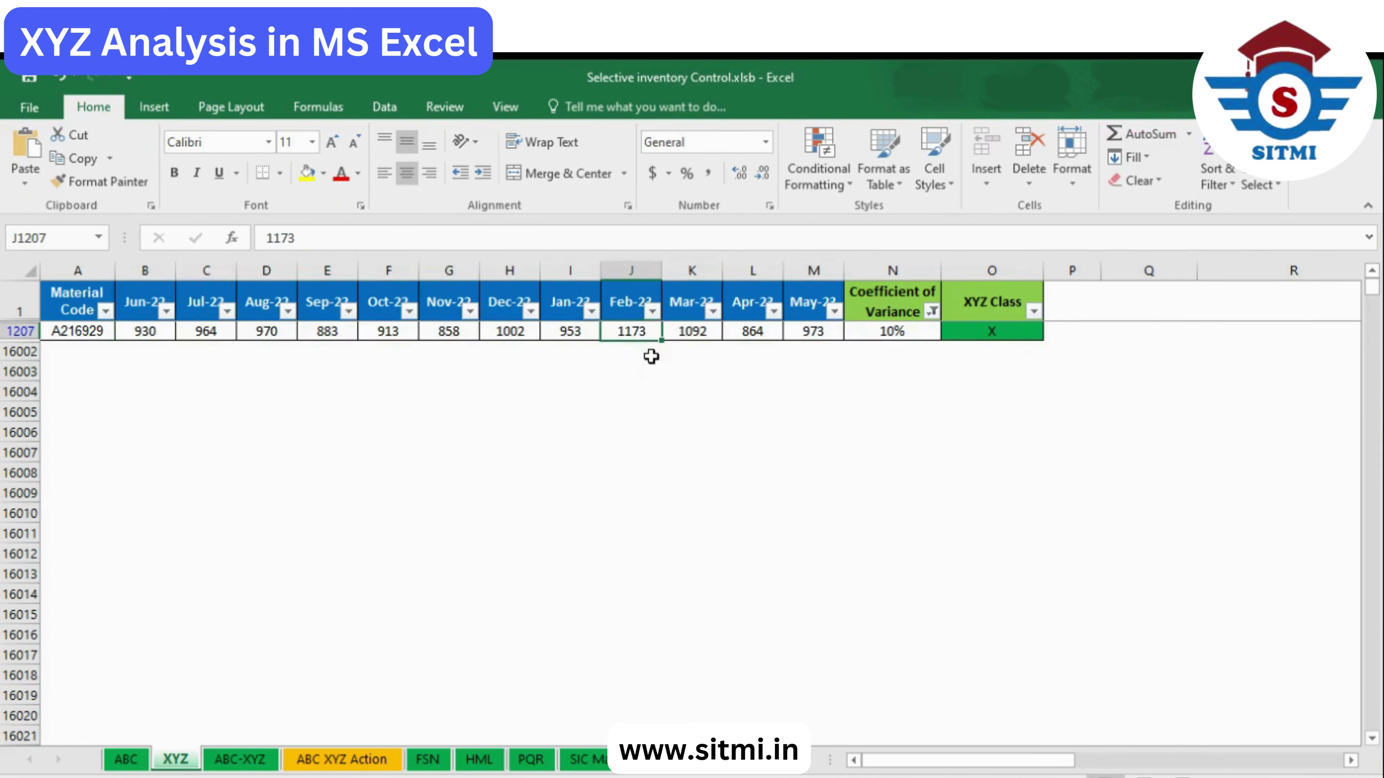
type("11000")
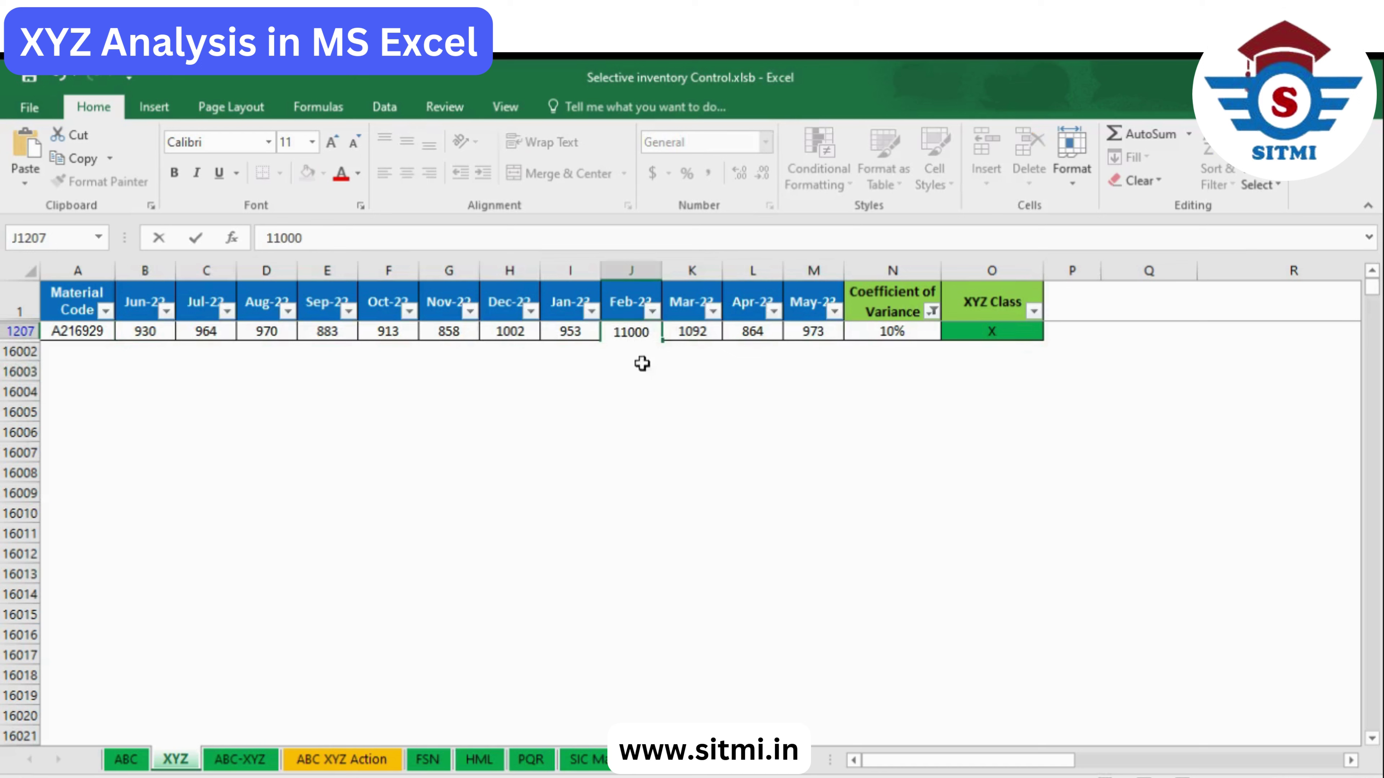